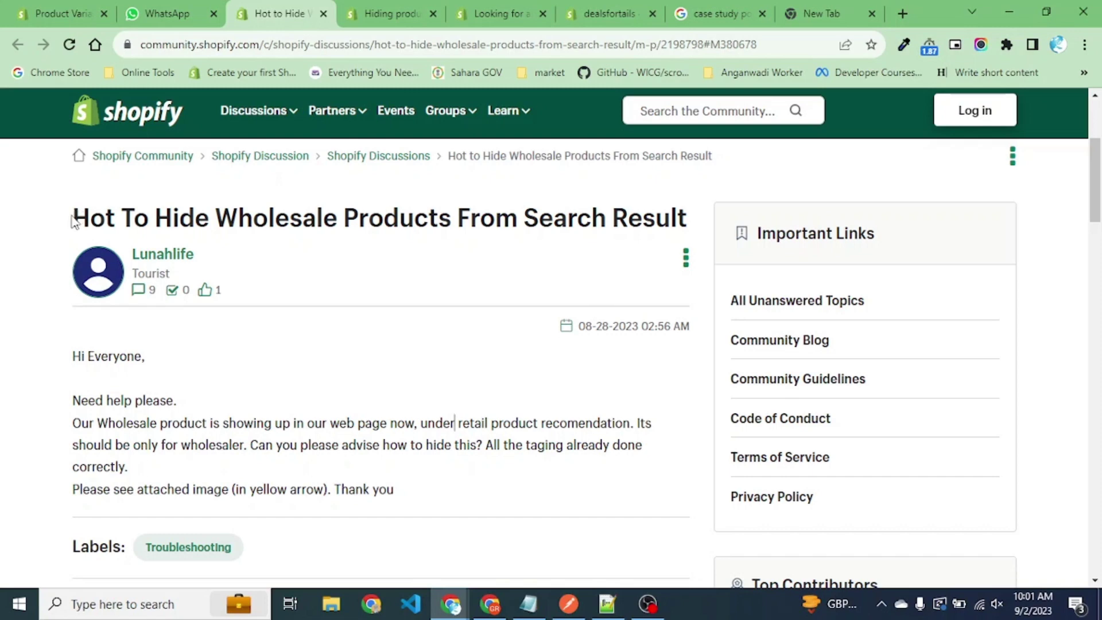
- Highlight 'Wholesale Products' in the forum post title, then switch to the store admin window
drag(73, 221, 357, 214)
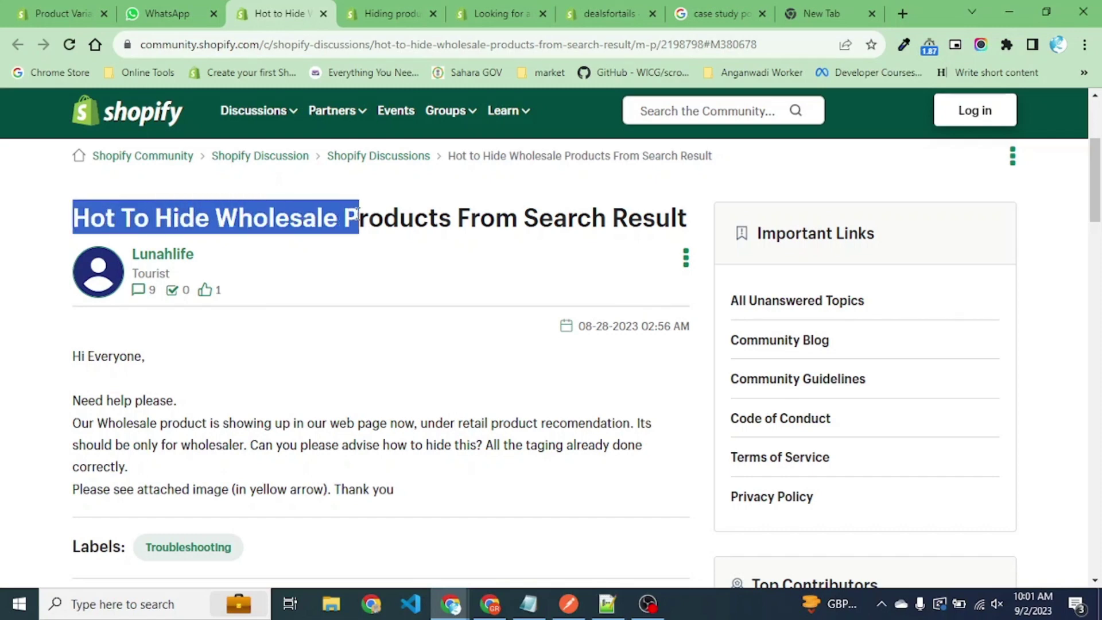
click(357, 214)
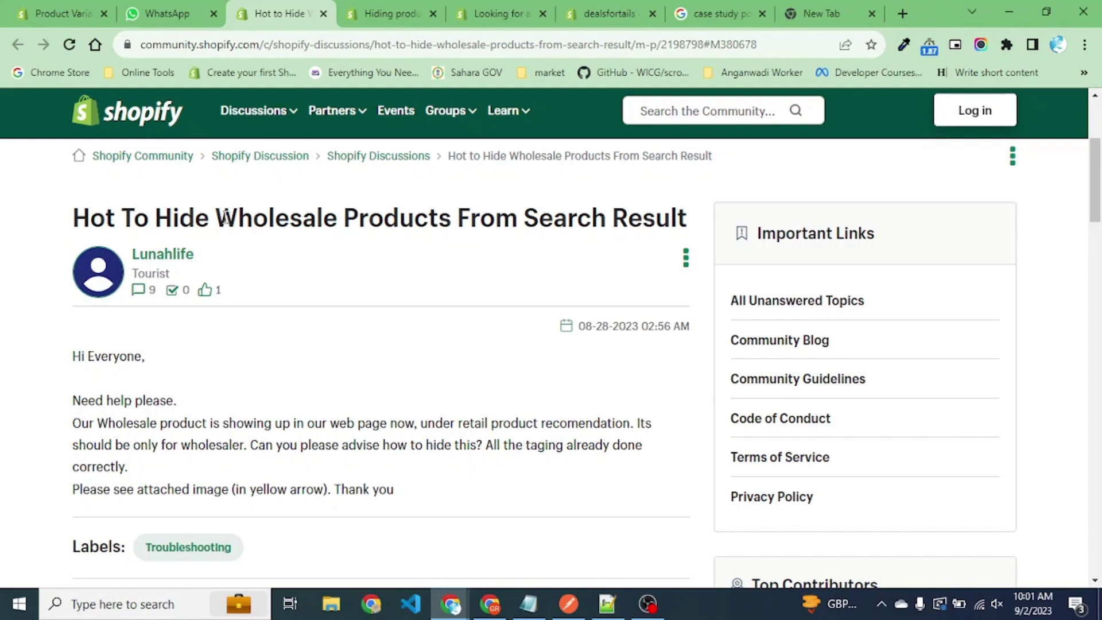
drag(225, 217, 453, 215)
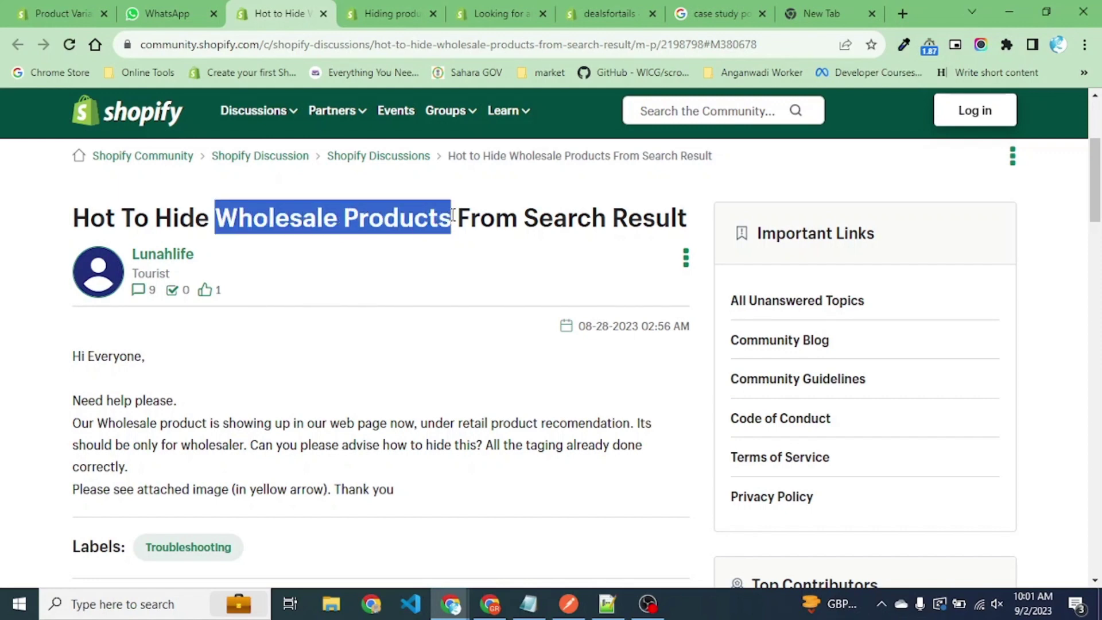
click(618, 226)
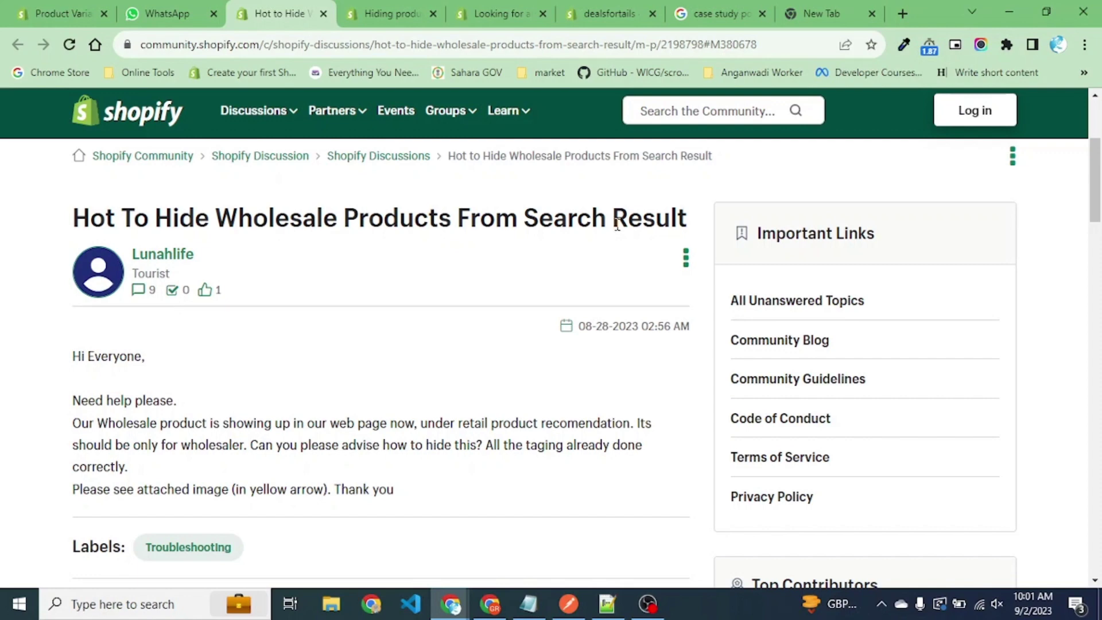
key(alt+Tab)
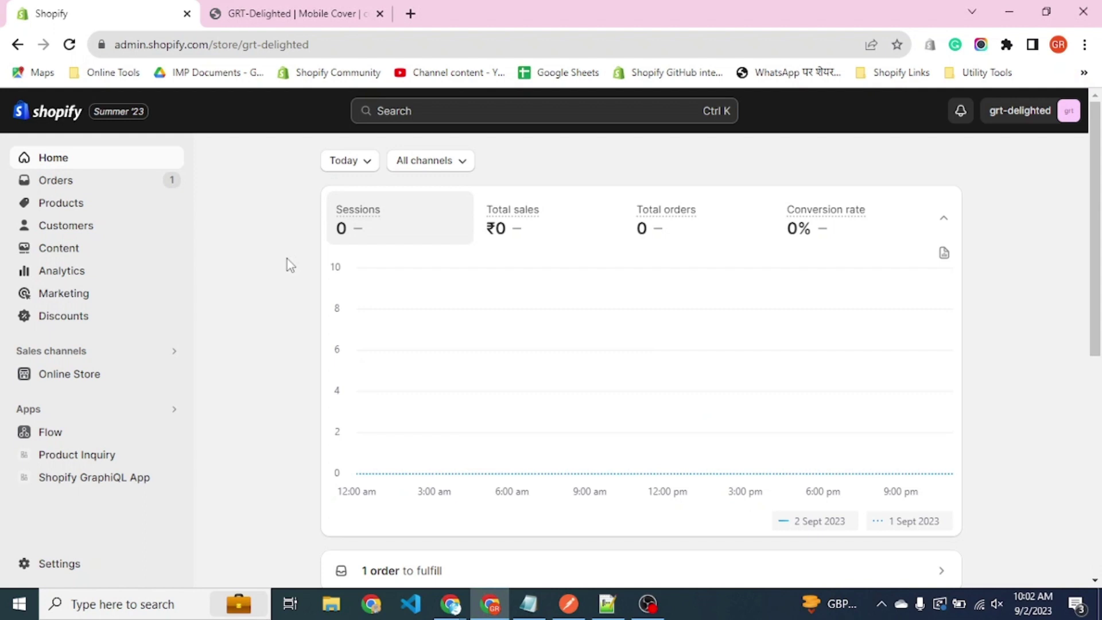
- Scroll through the storefront's featured products, then open the admin Products list
scroll(287, 260, down, 1)
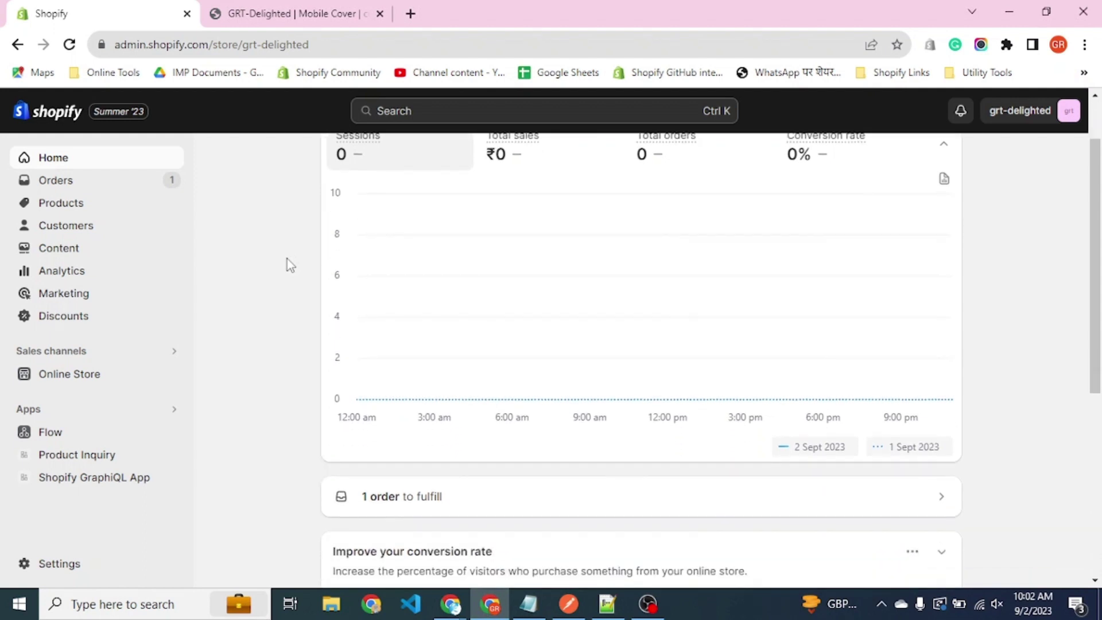
scroll(288, 259, up, 1)
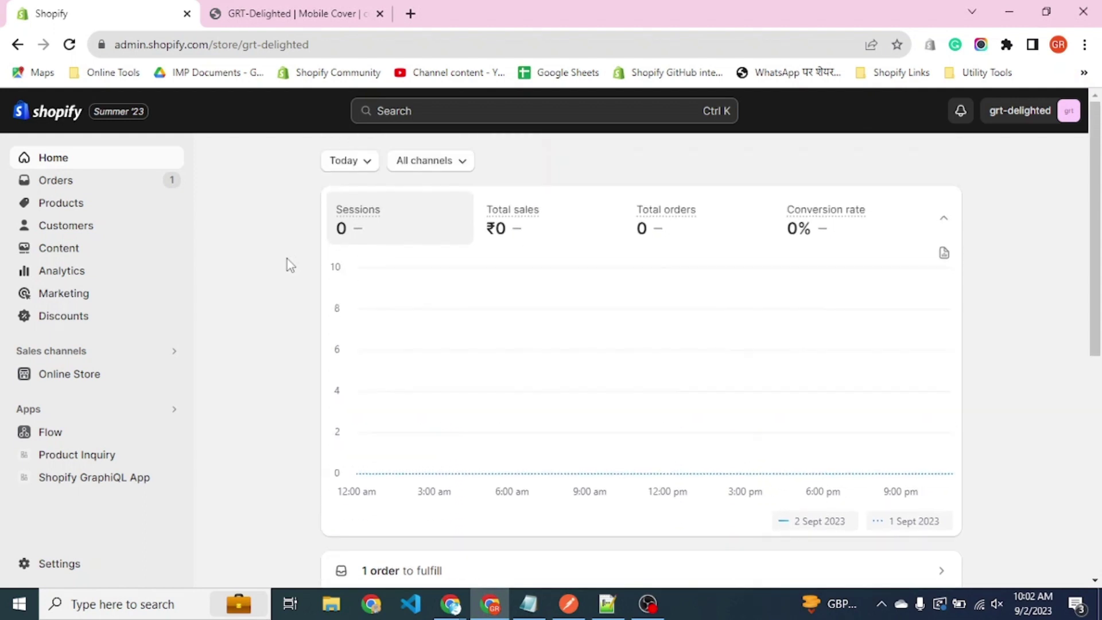
click(296, 12)
scroll(345, 257, down, 10)
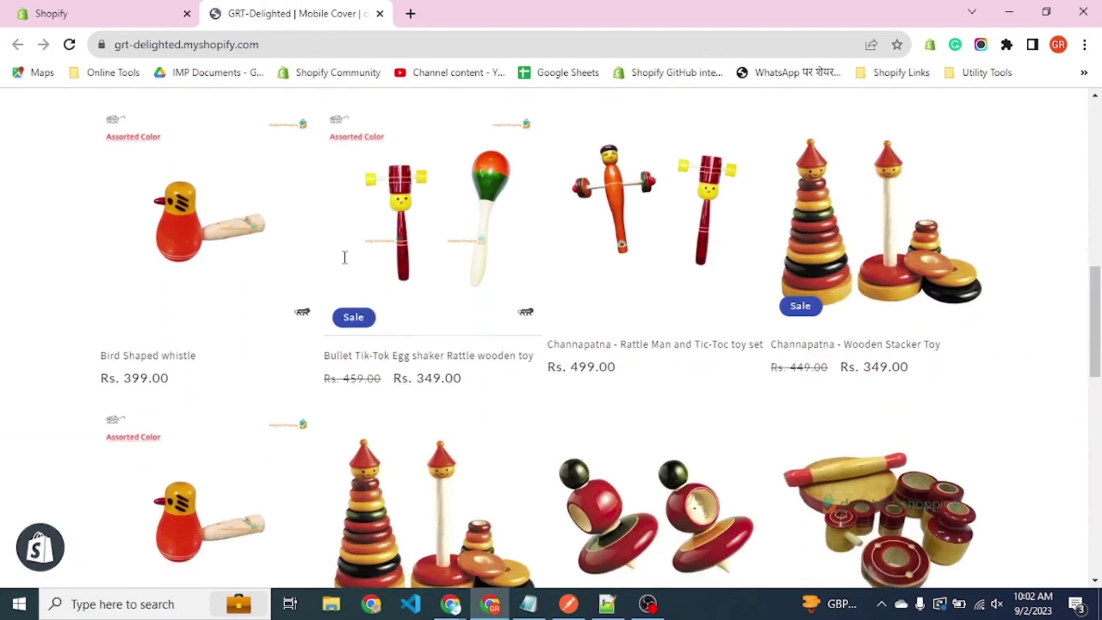
scroll(345, 259, down, 2)
scroll(637, 318, up, 4)
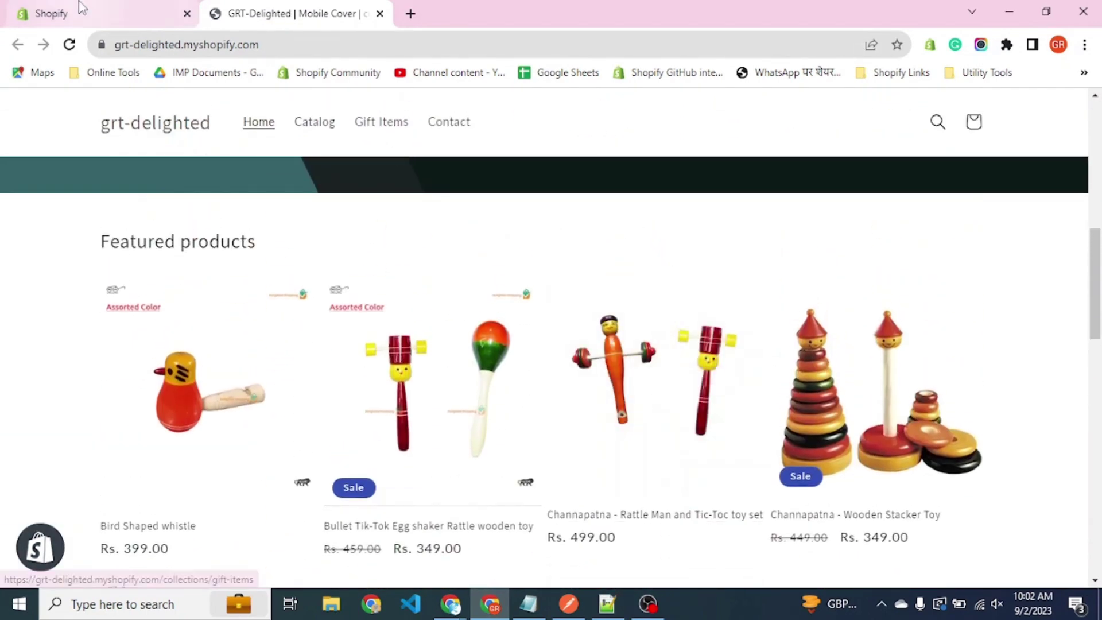
click(80, 8)
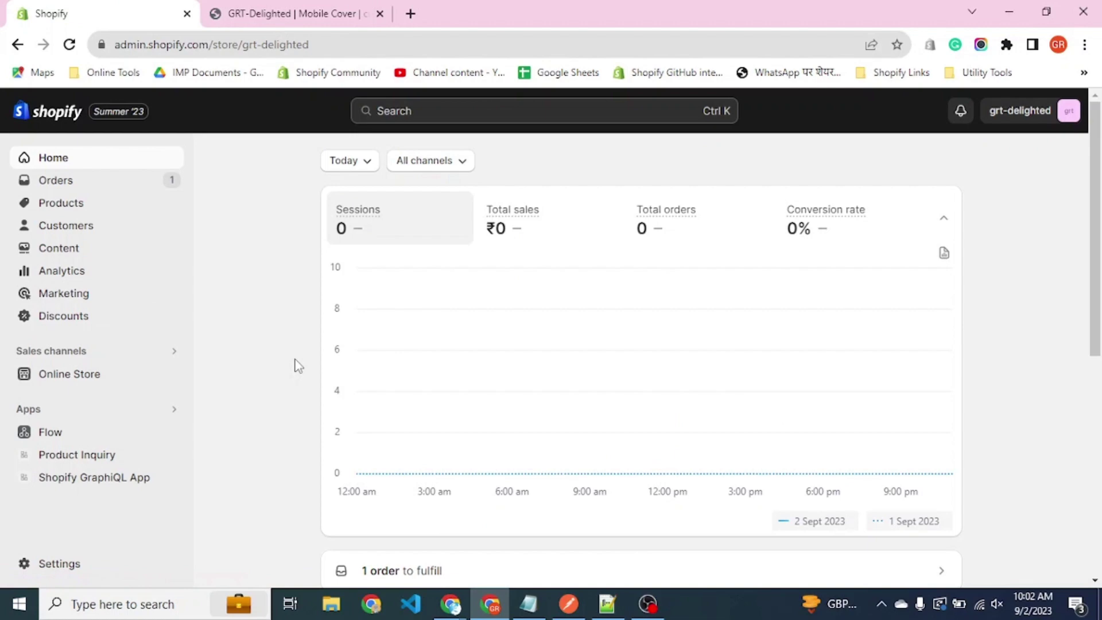
click(123, 203)
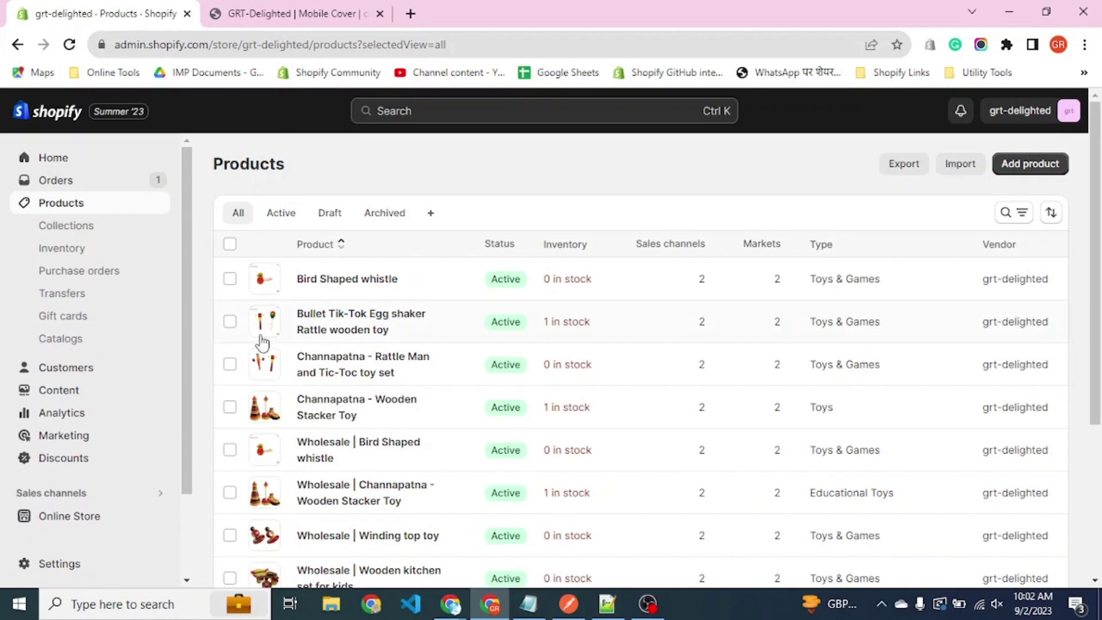
- Select the retail and Wholesale Bird Shaped whistle products and preview one on the storefront
click(230, 279)
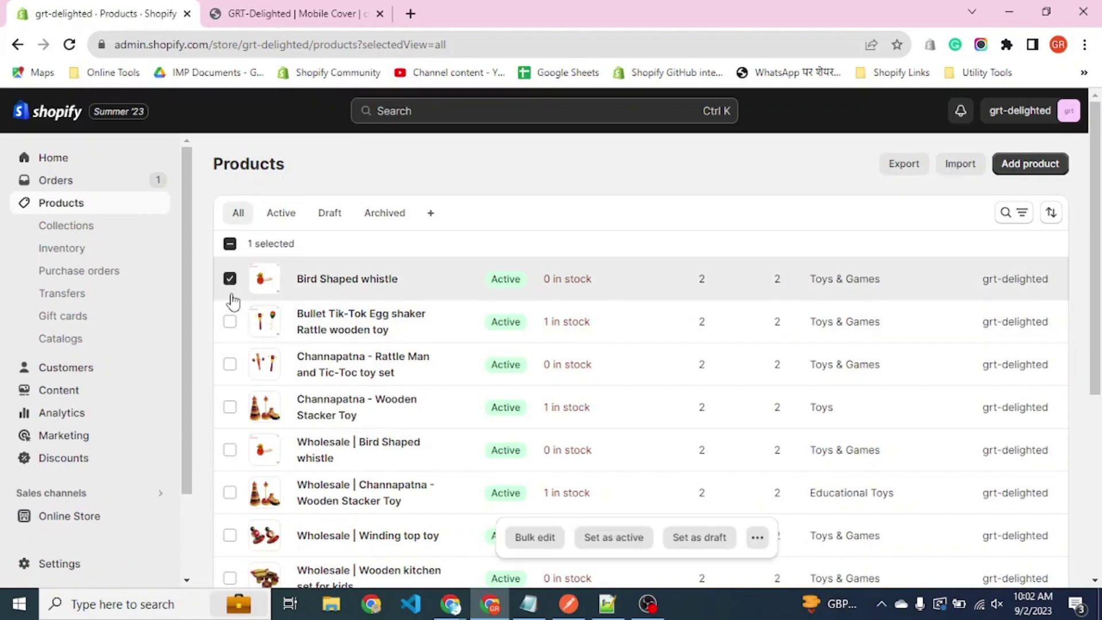
click(230, 450)
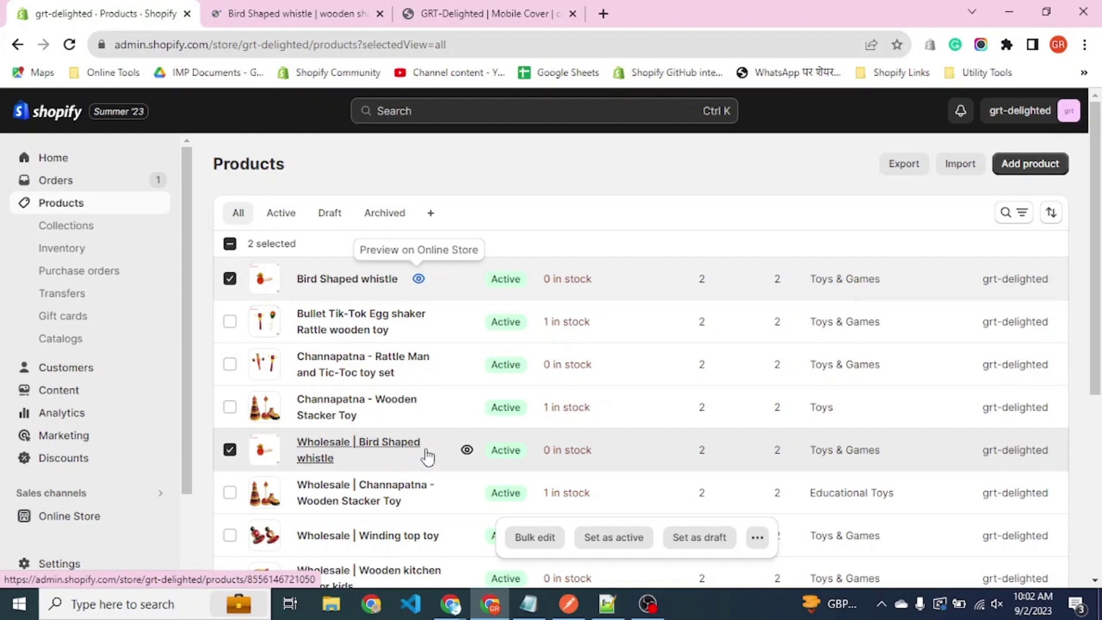
click(293, 14)
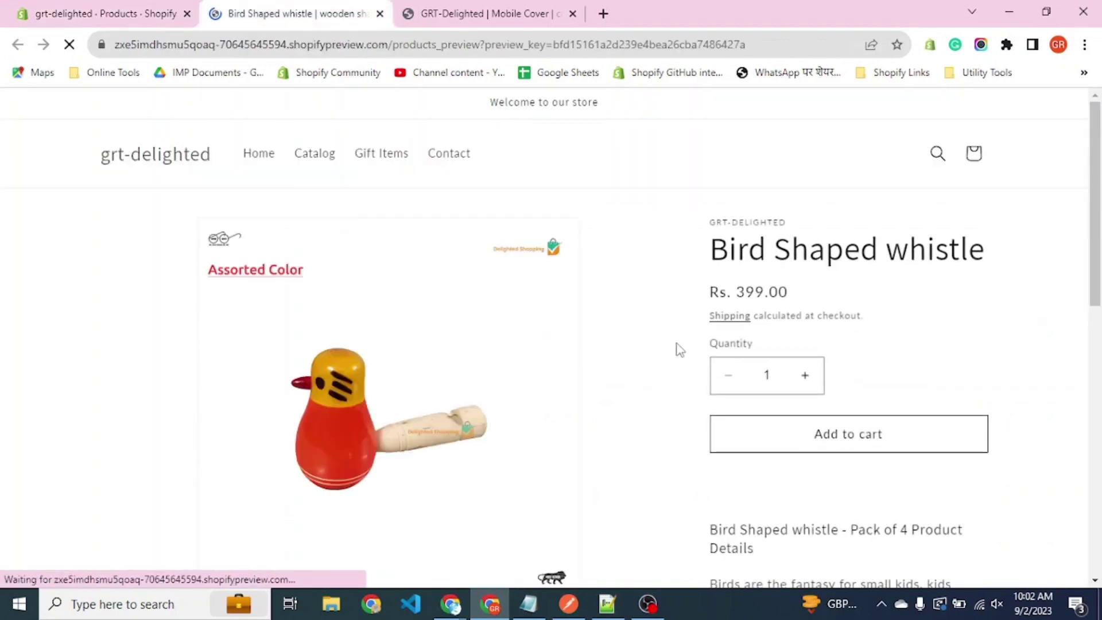
click(114, 8)
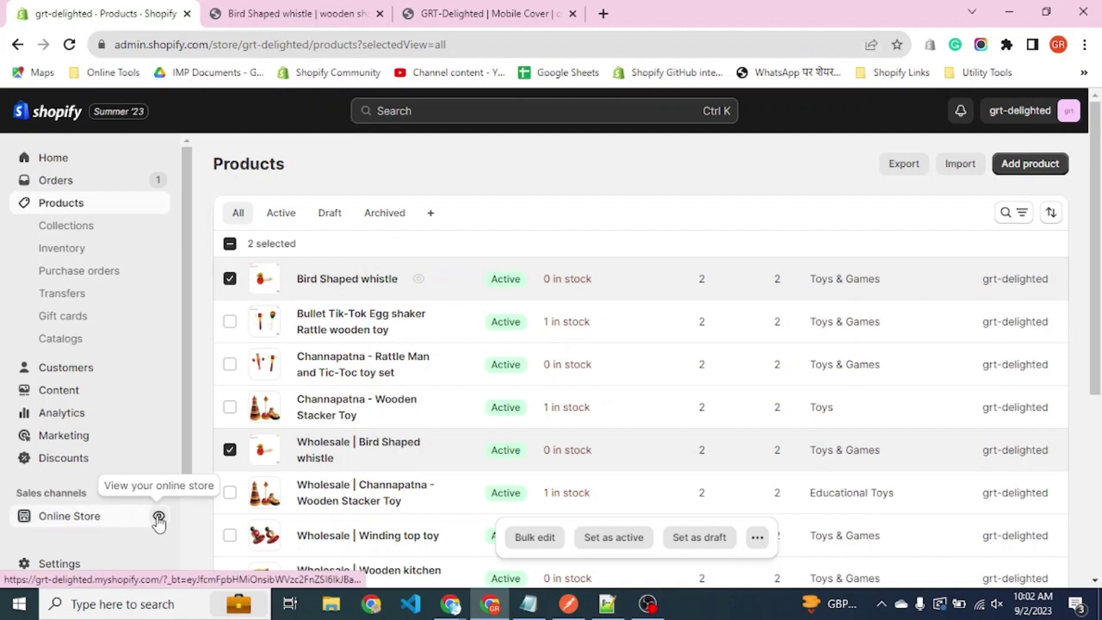
click(159, 517)
click(488, 21)
key(ctrl+w)
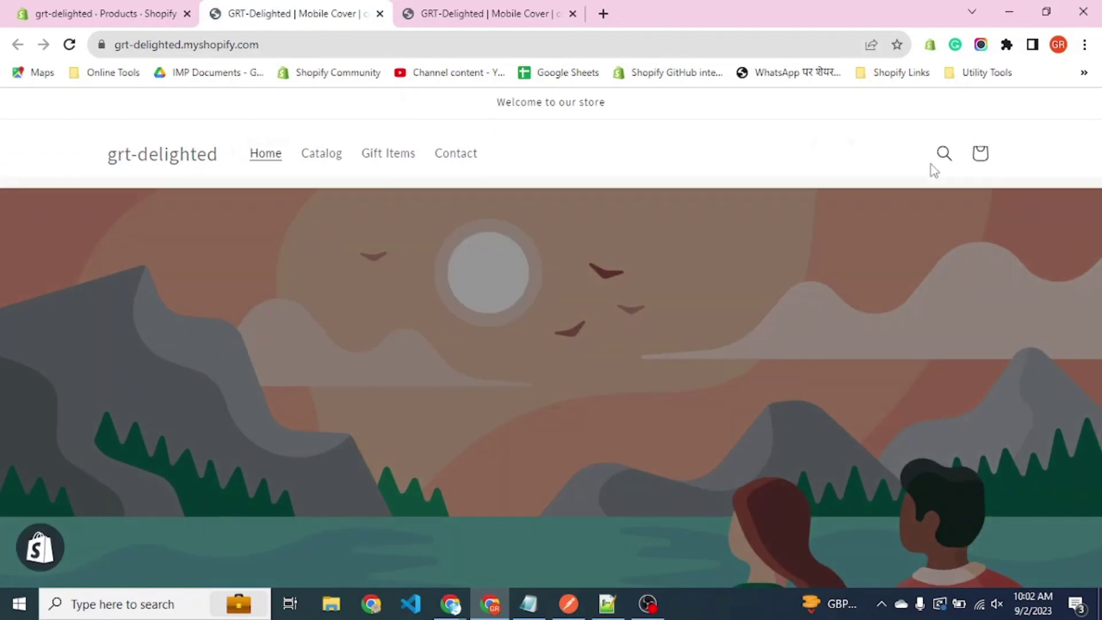
- Check the storefront search, then open the Wholesale | Bird Shaped whistle product page
click(933, 163)
click(859, 165)
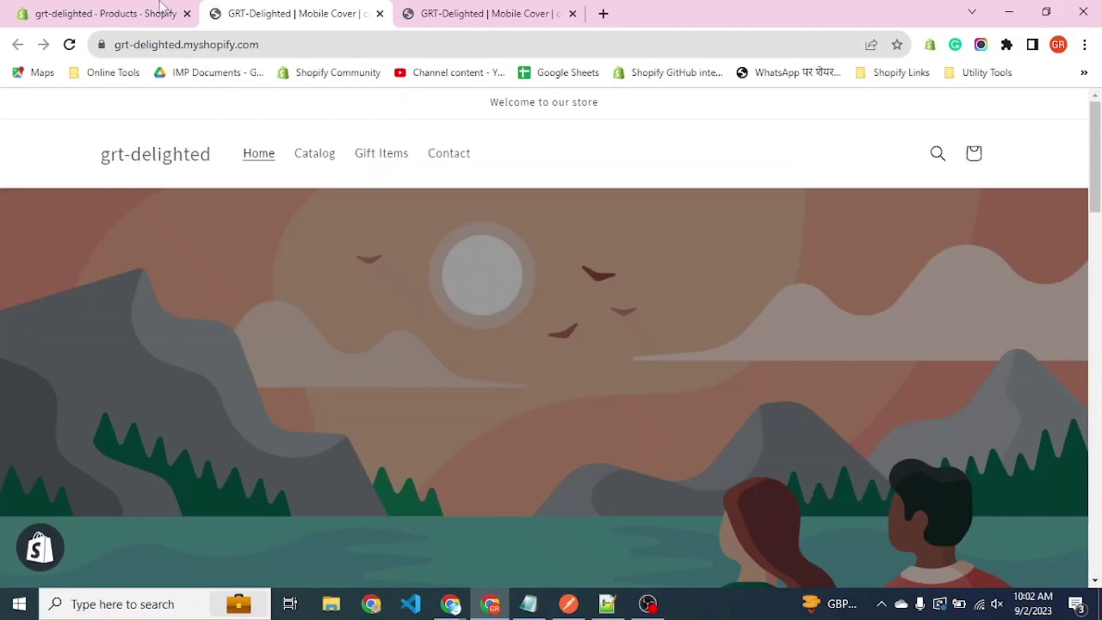
click(161, 8)
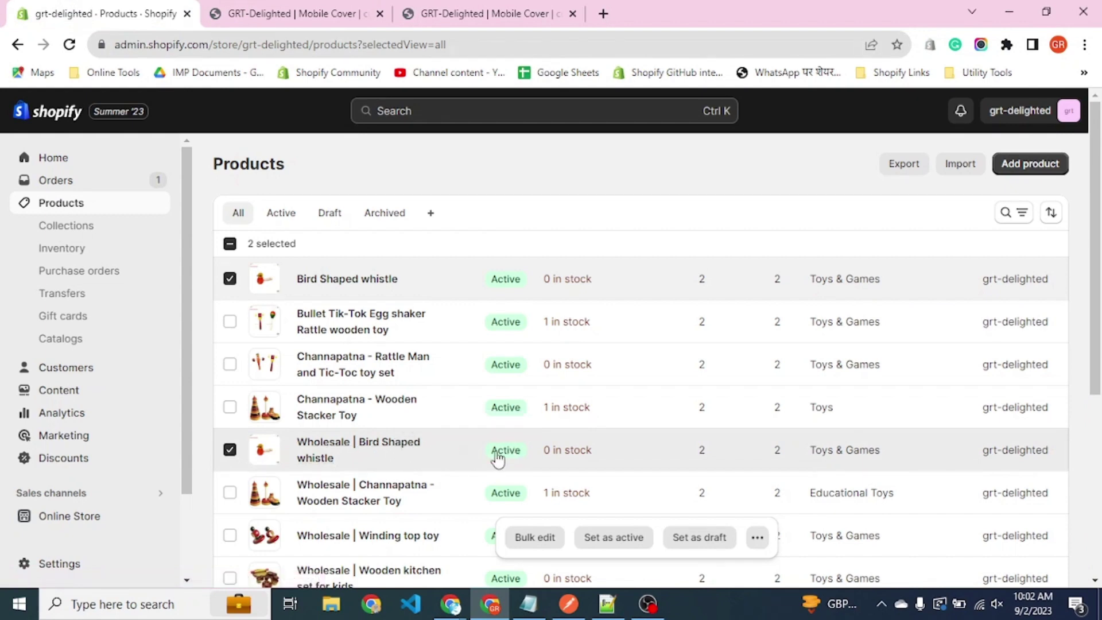
mouse_move(473, 462)
click(315, 459)
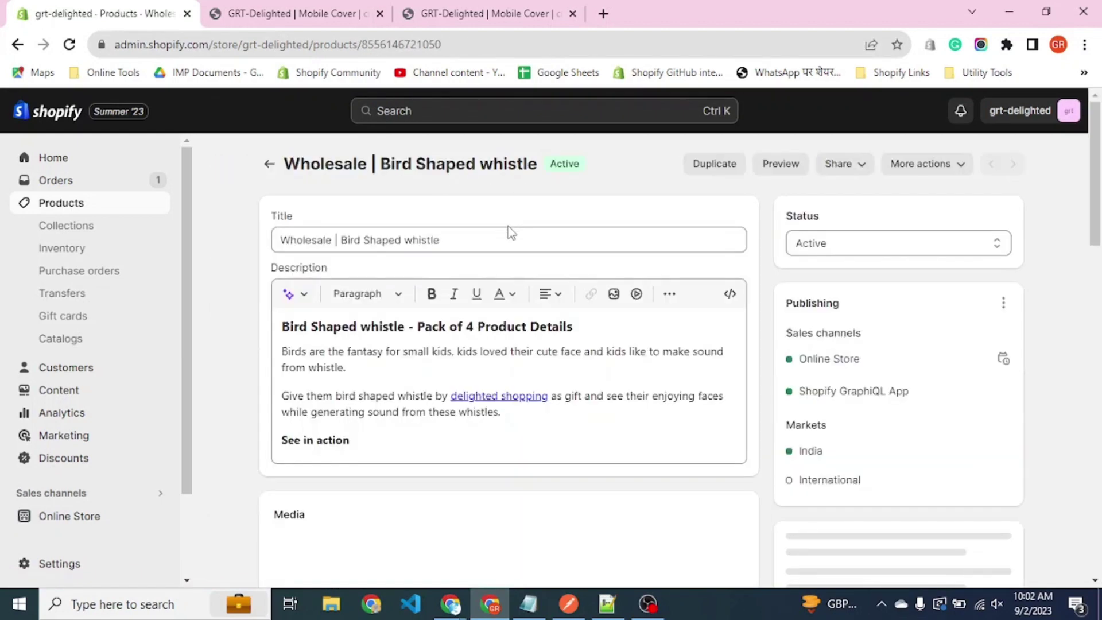
- Copy 'Bird Shaped whistle' from the wholesale product's title
click(505, 229)
key(ctrl+a)
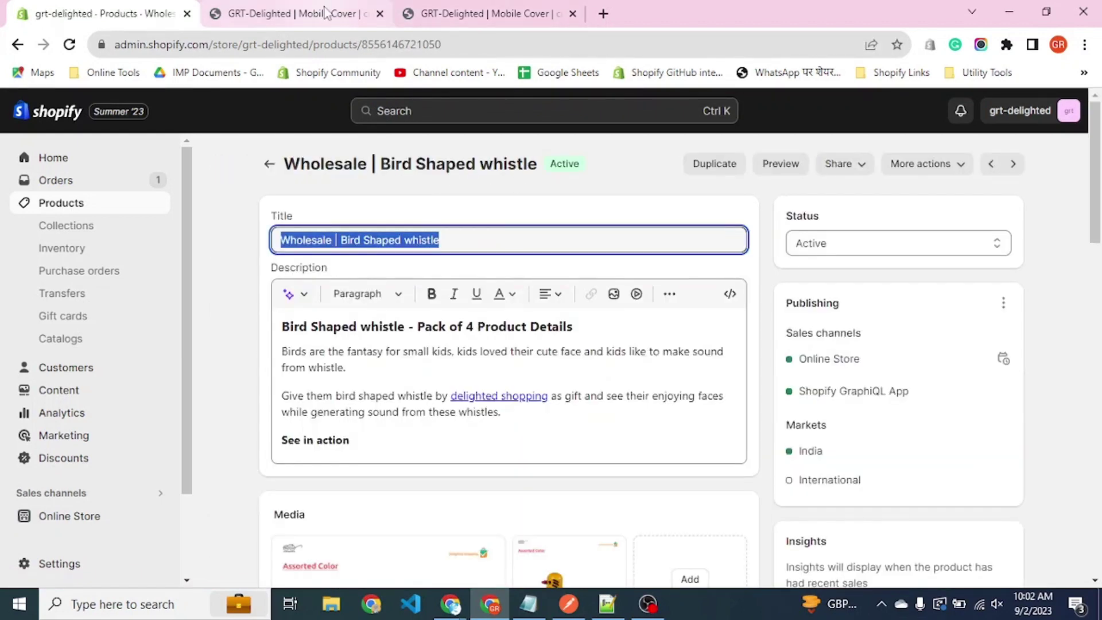
key(End)
key(ctrl+shift+Left)
key(ctrl+shift+Left)
key(ctrl+shift+Left)
key(ctrl+c)
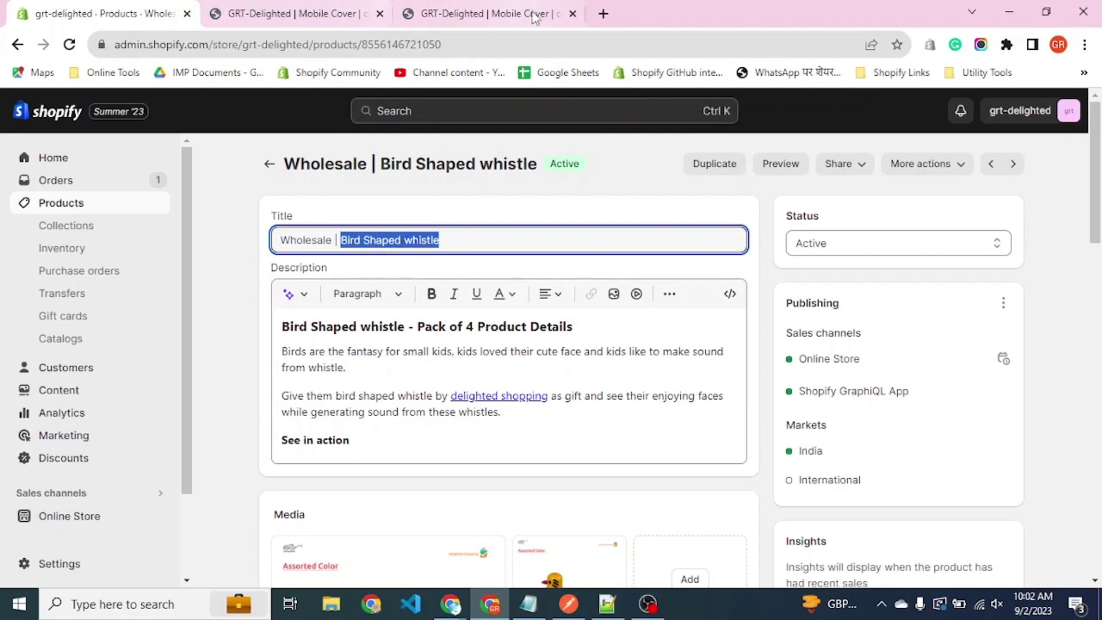
- Paste 'Bird Shaped whistle' into the storefront search to list both versions
click(488, 14)
click(290, 9)
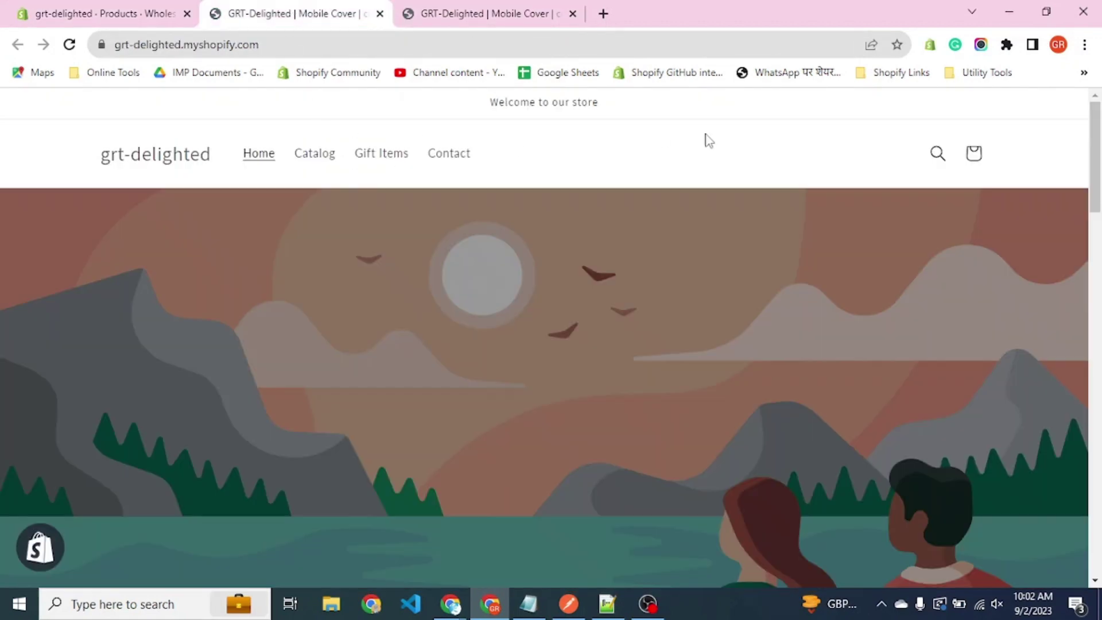
click(939, 165)
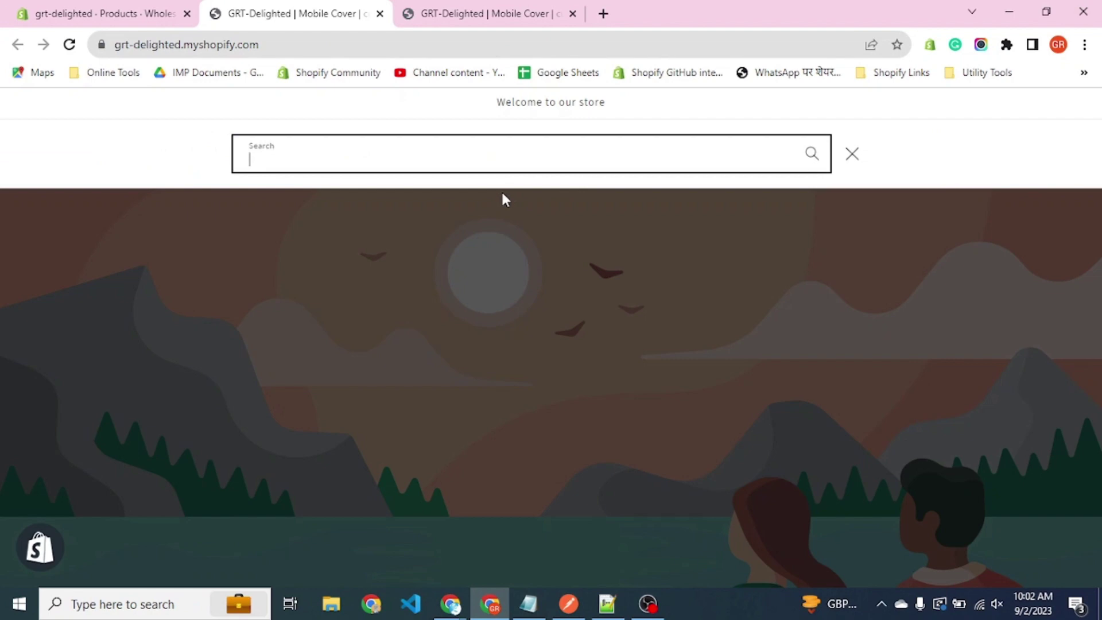
key(ctrl+v)
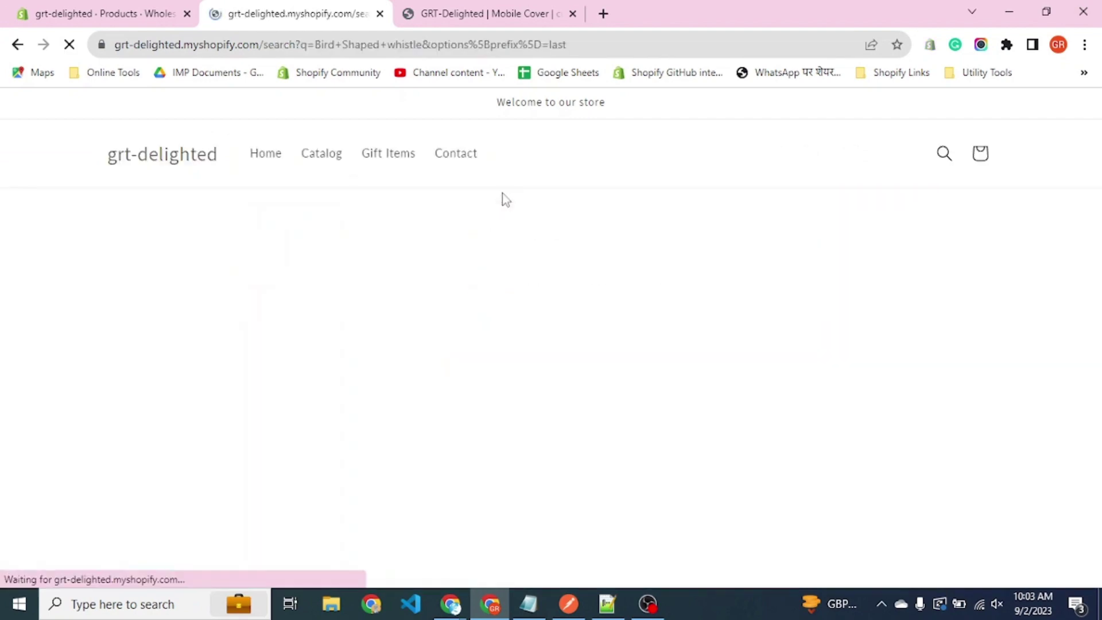
scroll(798, 278, down, 3)
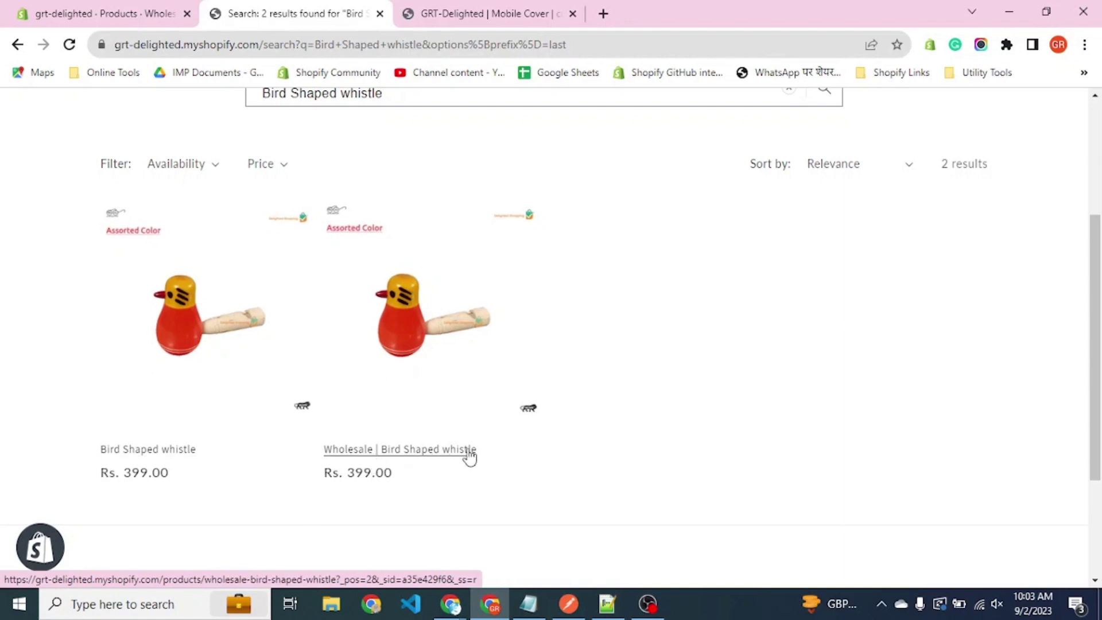
scroll(533, 385, up, 1)
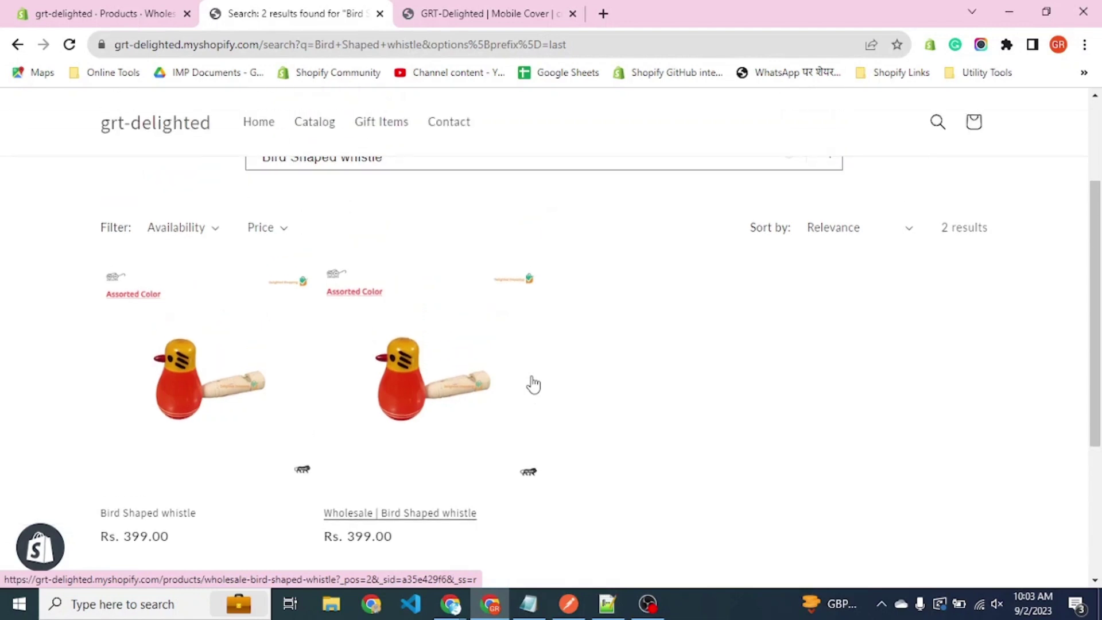
scroll(534, 385, down, 1)
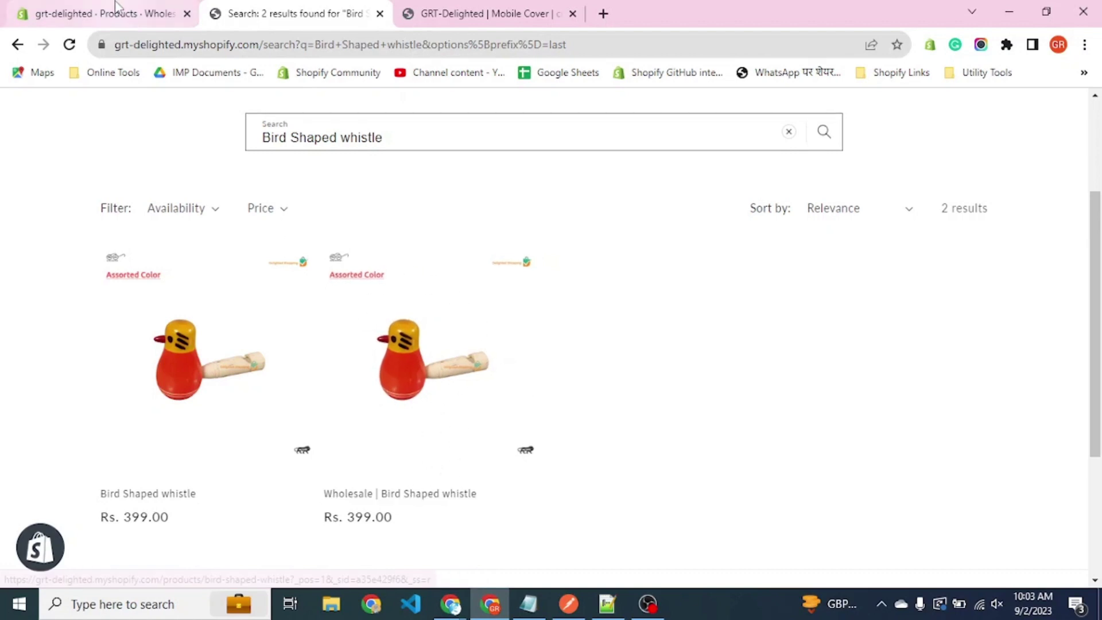
scroll(346, 217, up, 3)
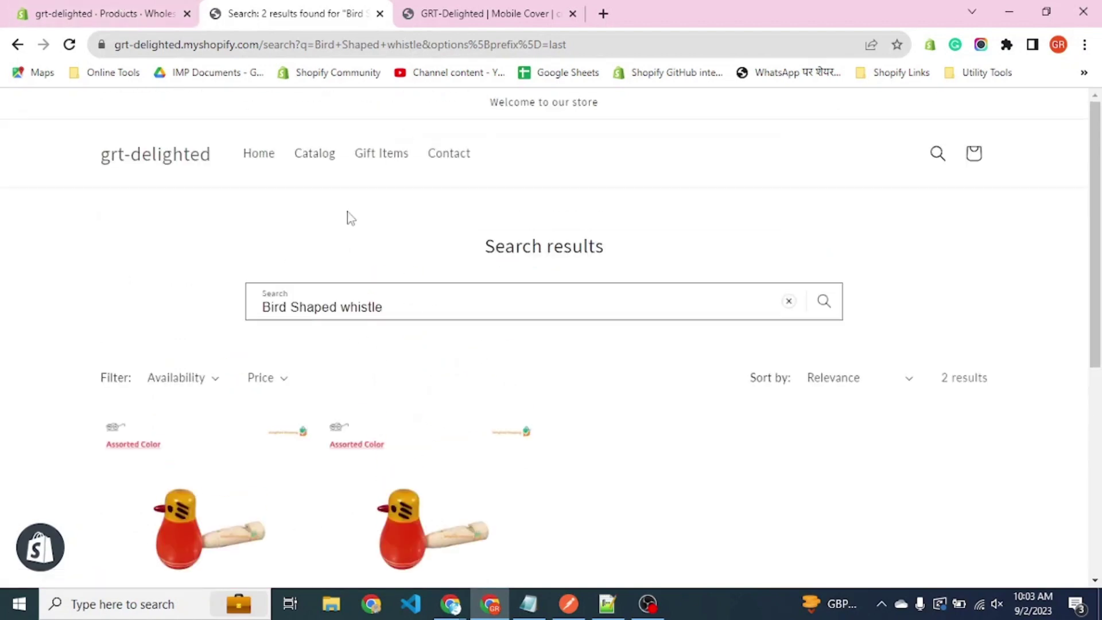
- Navigate from the wholesale product to Settings > Custom data > Products metafield definitions
click(101, 17)
click(223, 246)
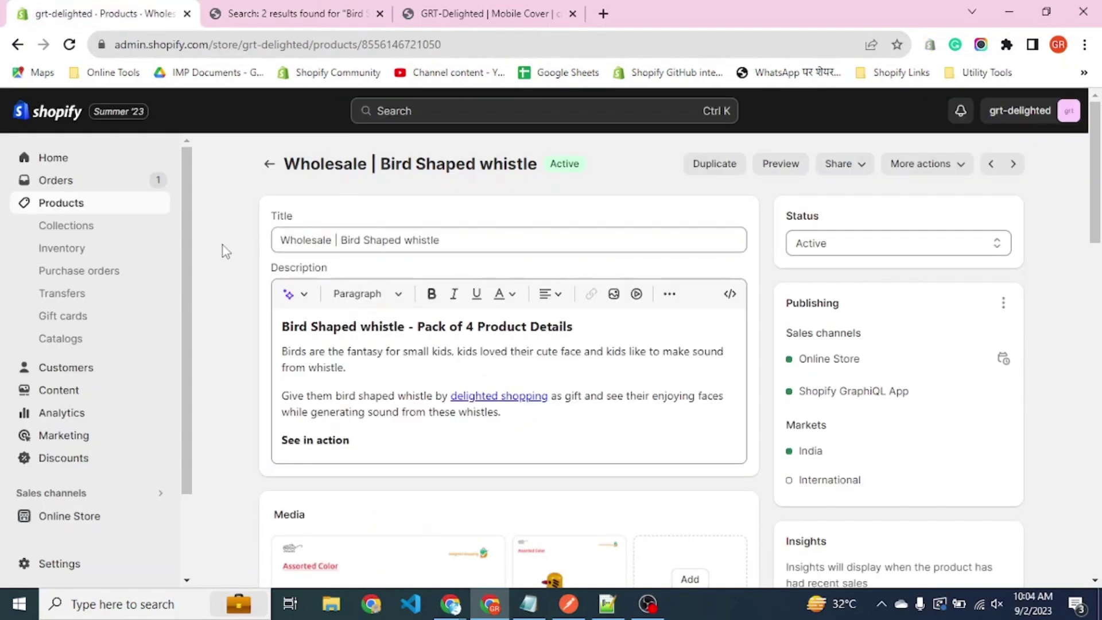
scroll(223, 246, down, 15)
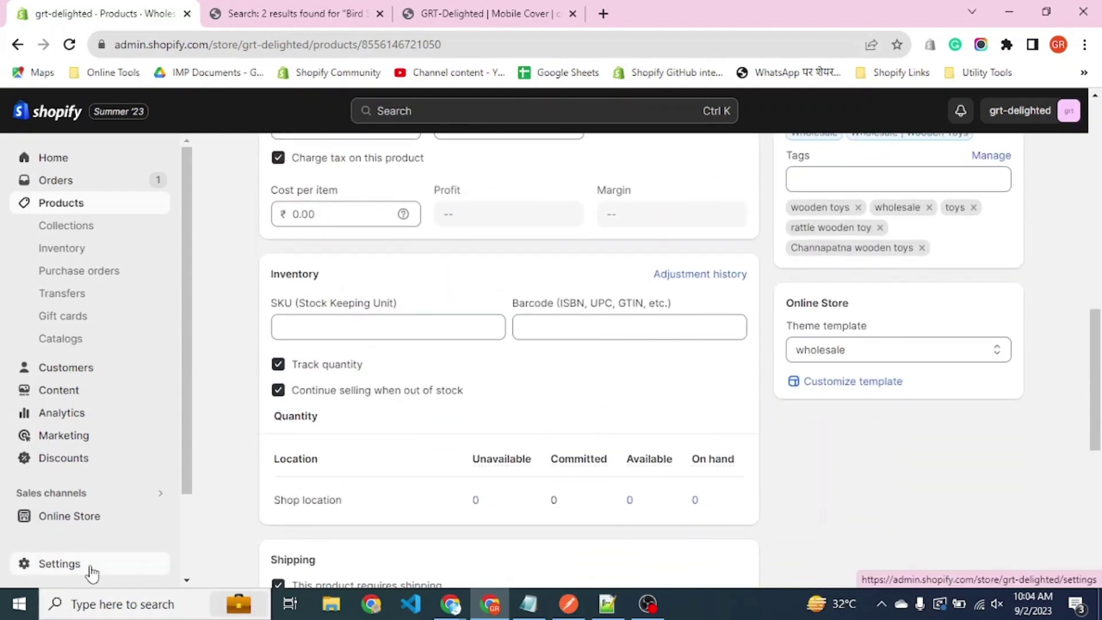
click(90, 568)
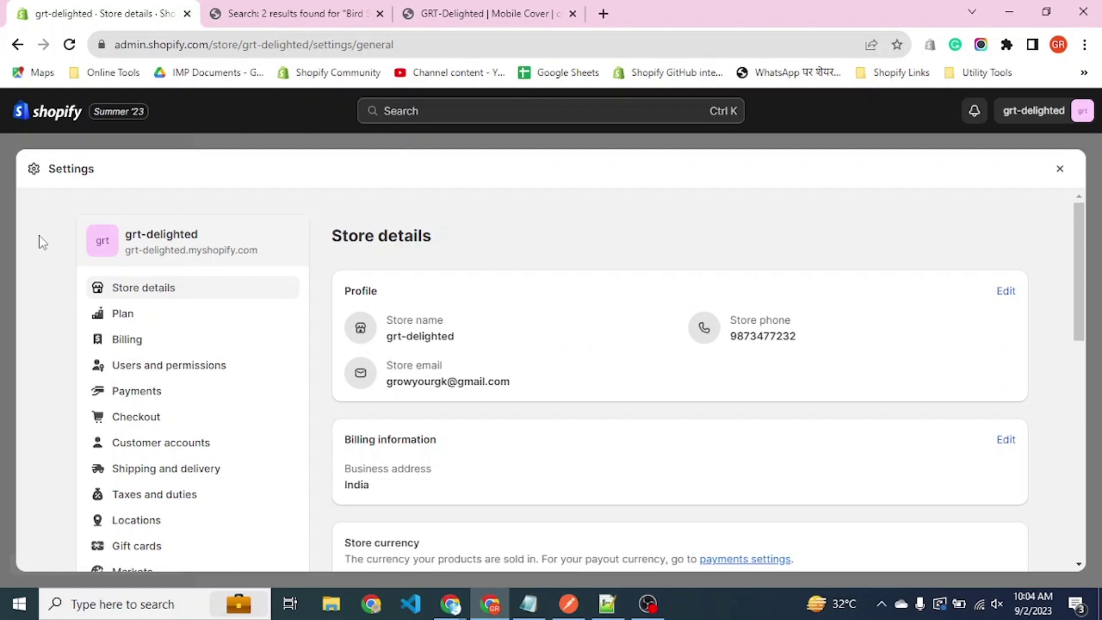
scroll(41, 242, down, 1)
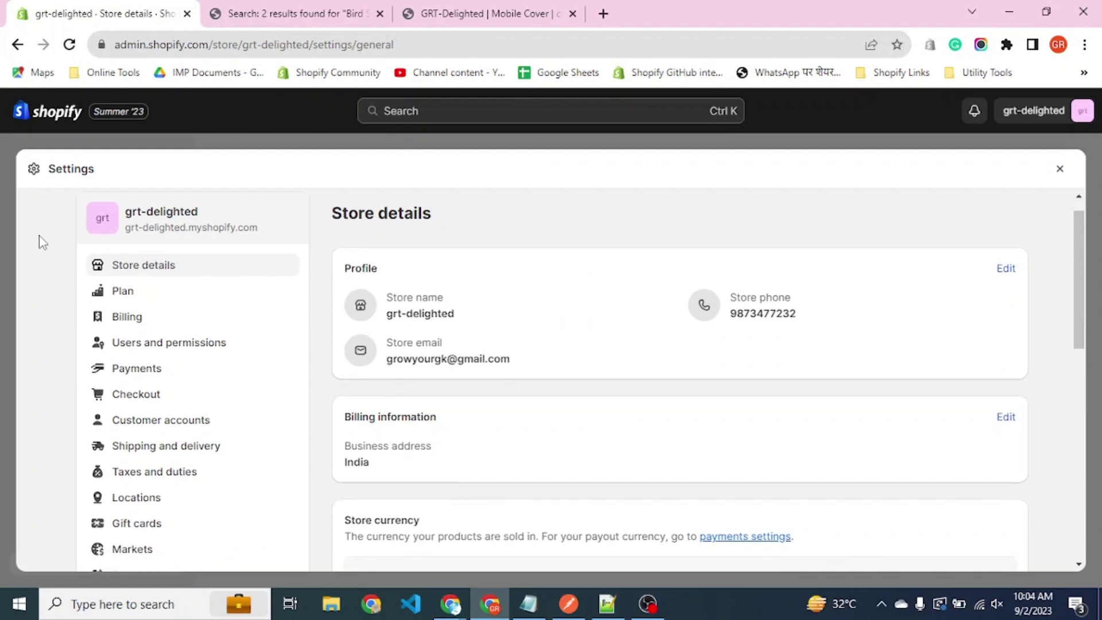
scroll(41, 242, down, 5)
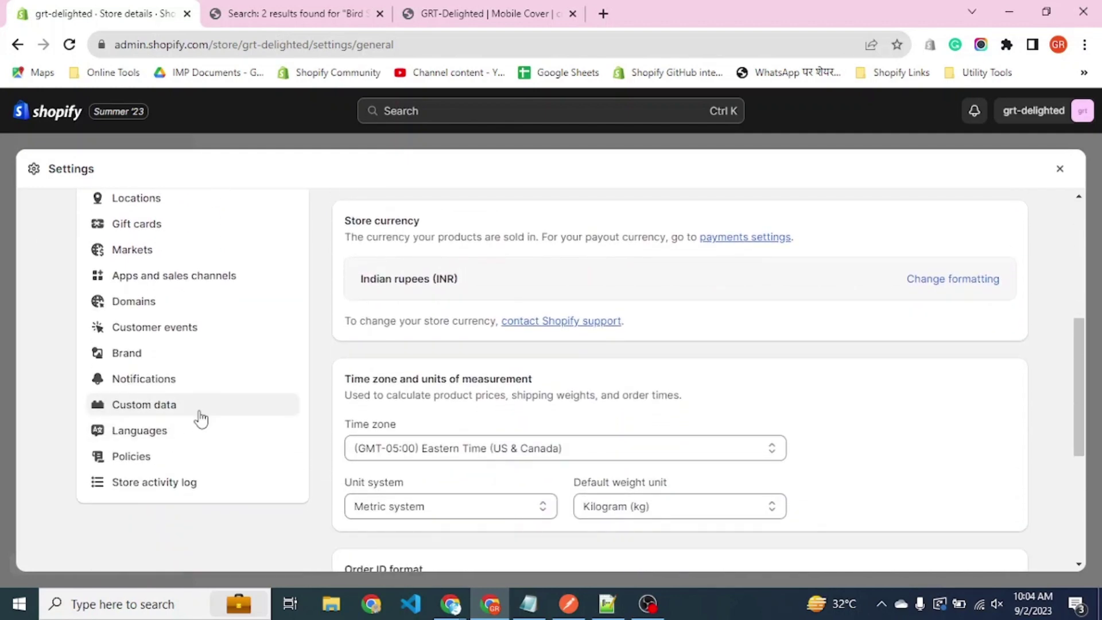
click(201, 418)
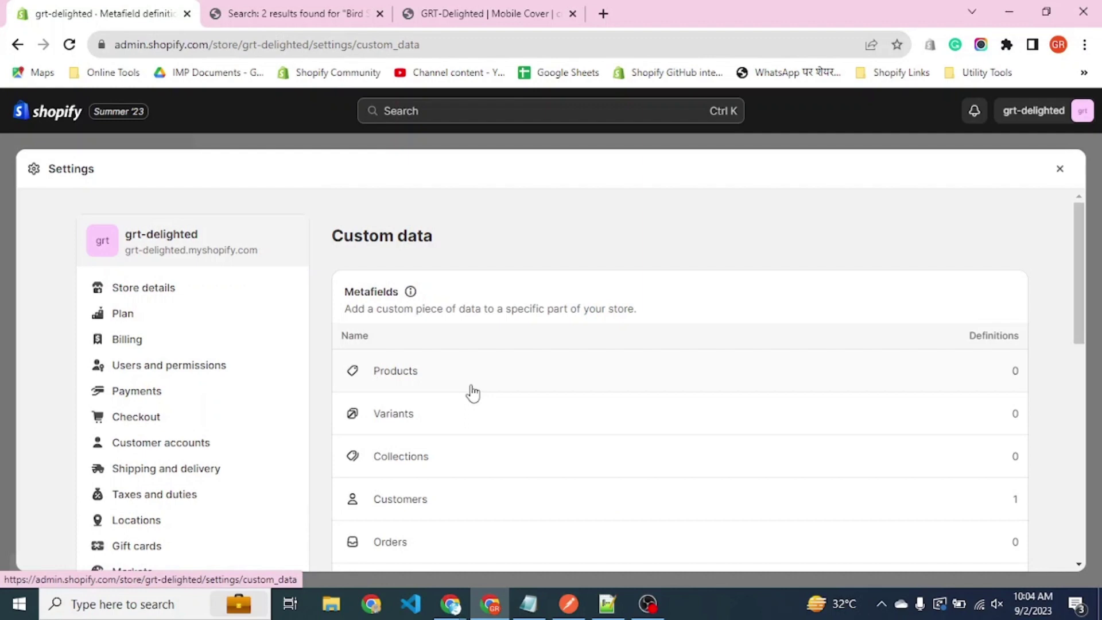
click(473, 390)
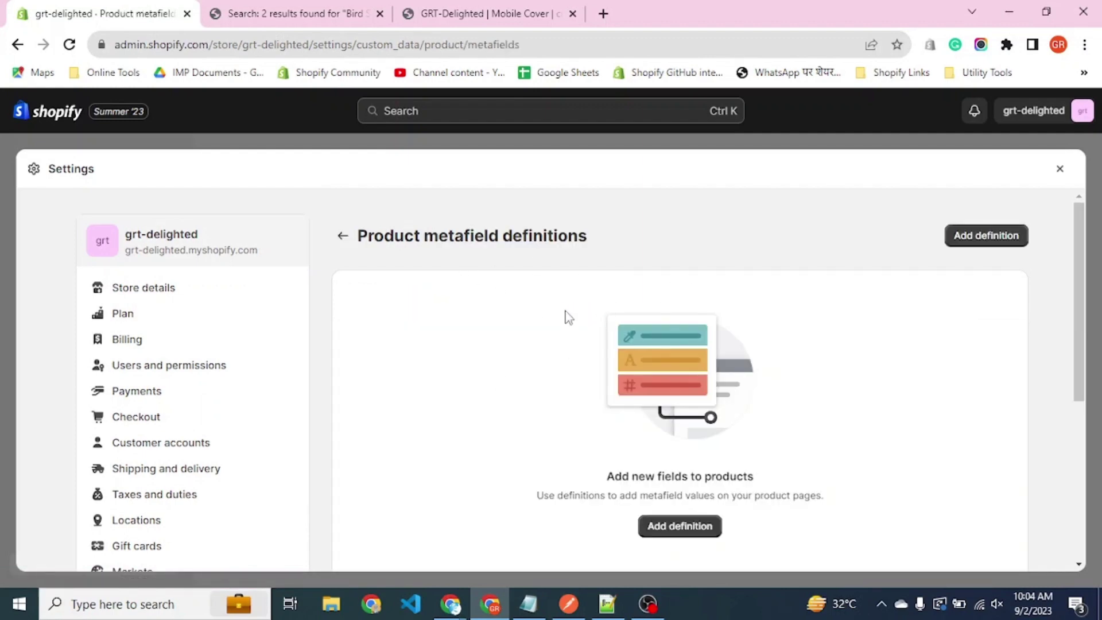
- Start a new product metafield definition named 'Hide from search'
click(972, 243)
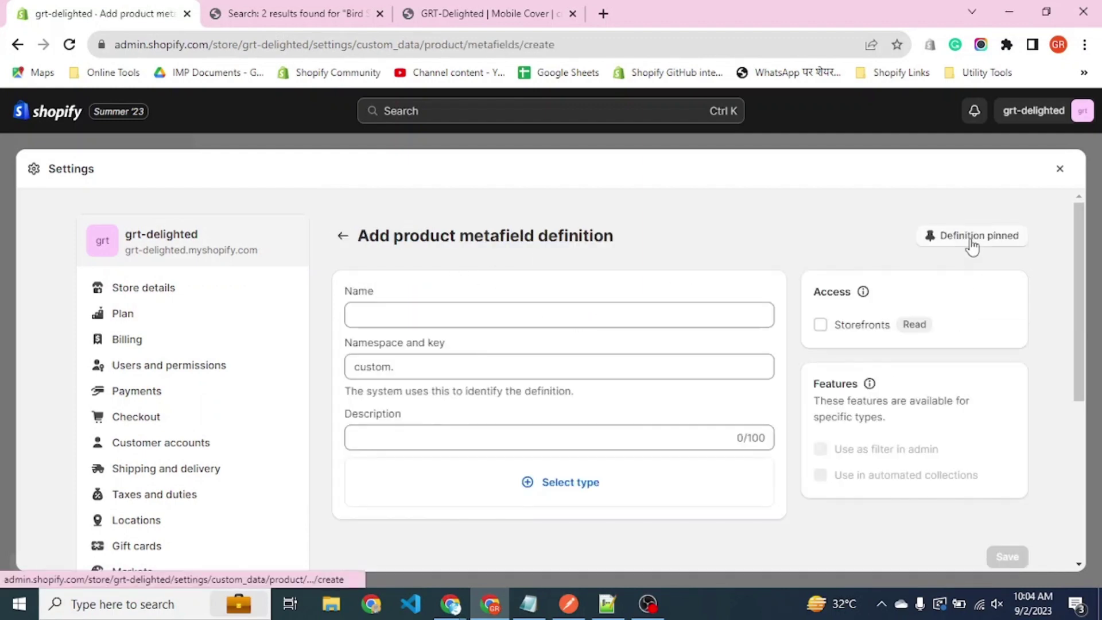
click(616, 307)
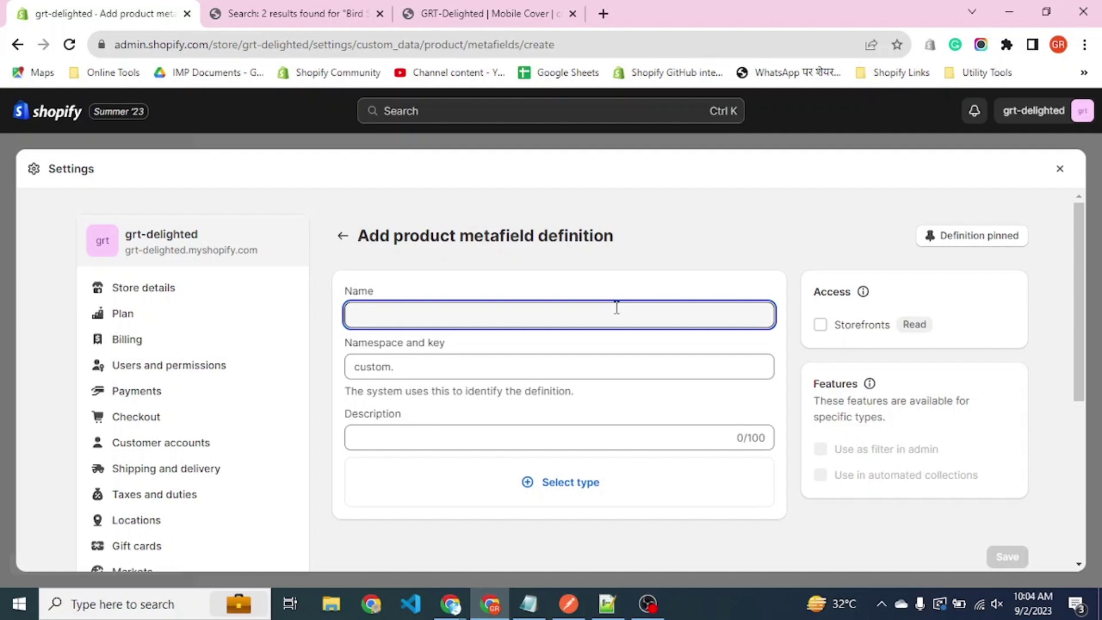
text(hidden)
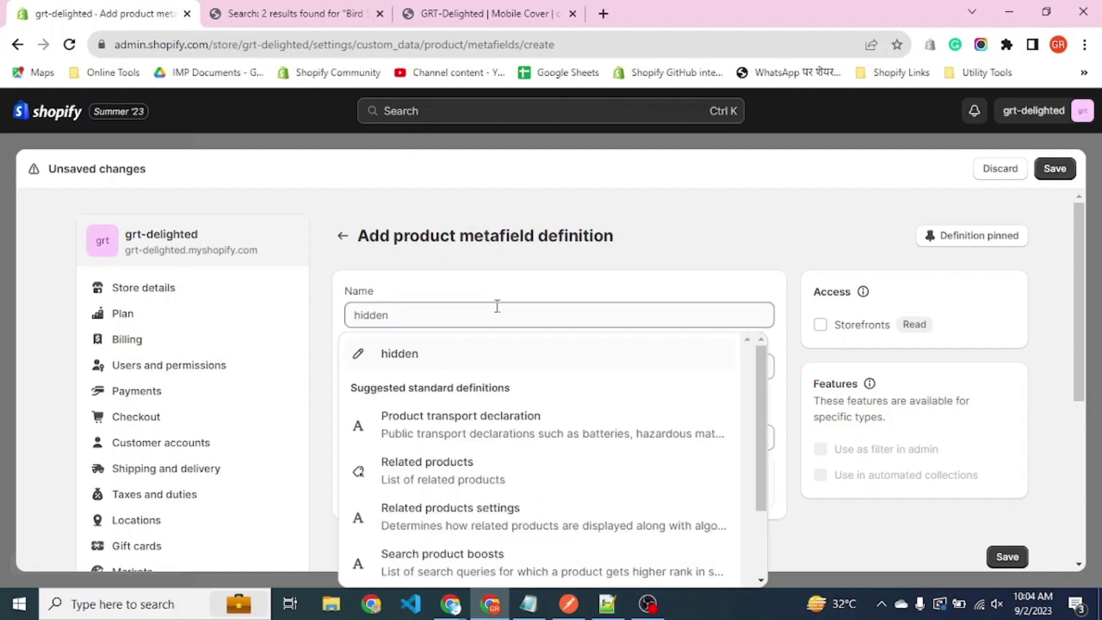
key(ctrl+a)
click(589, 318)
key(ctrl+a)
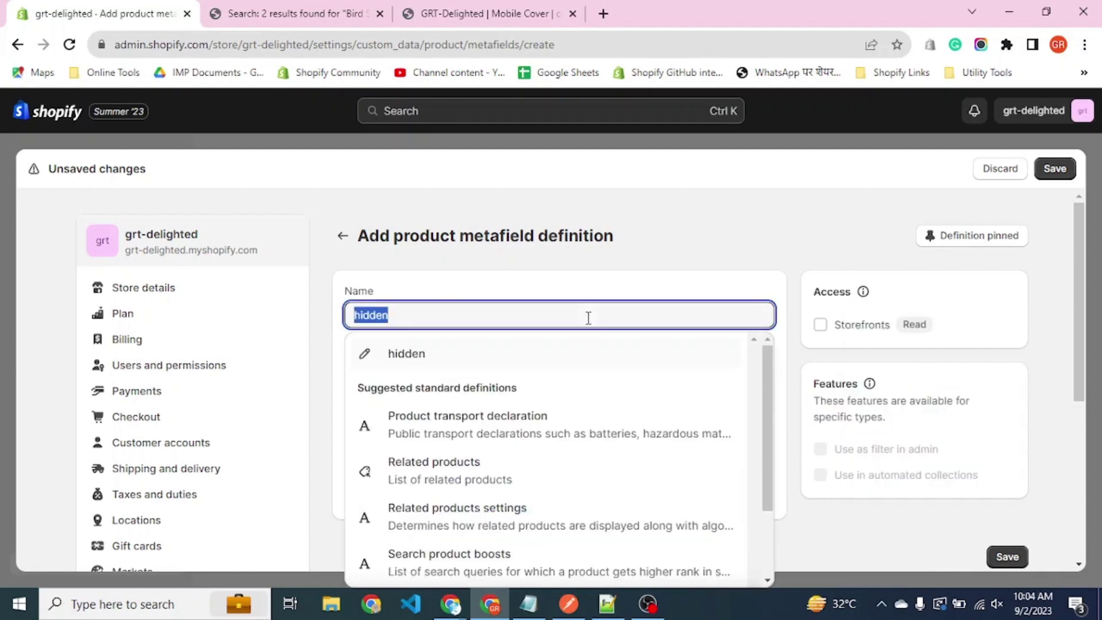
text(Hide form se)
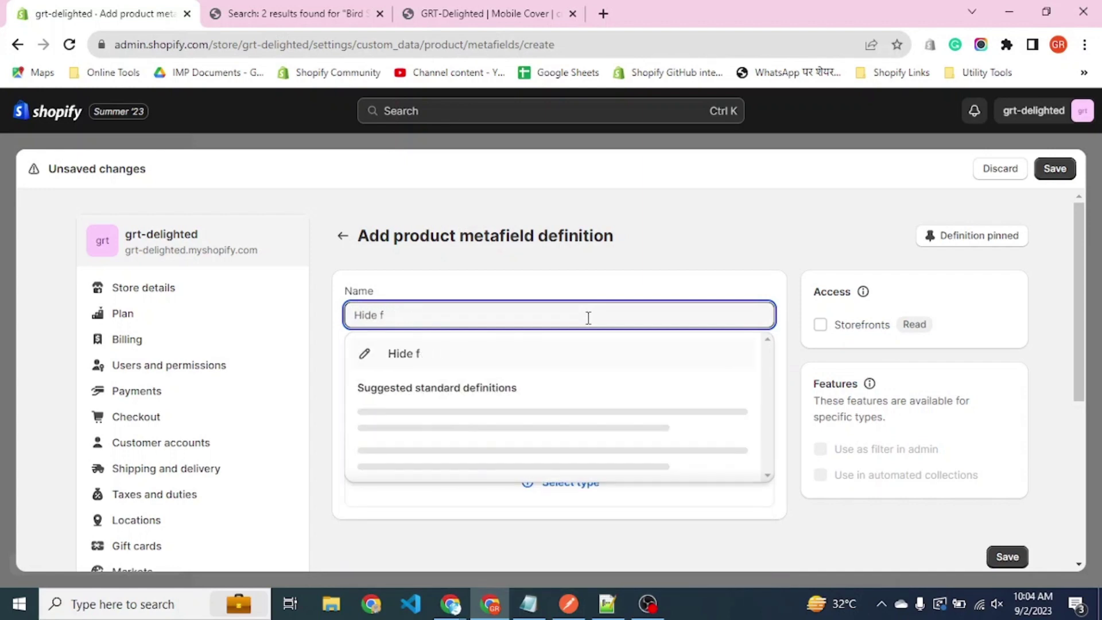
key(ctrl+a)
key(BackSpace)
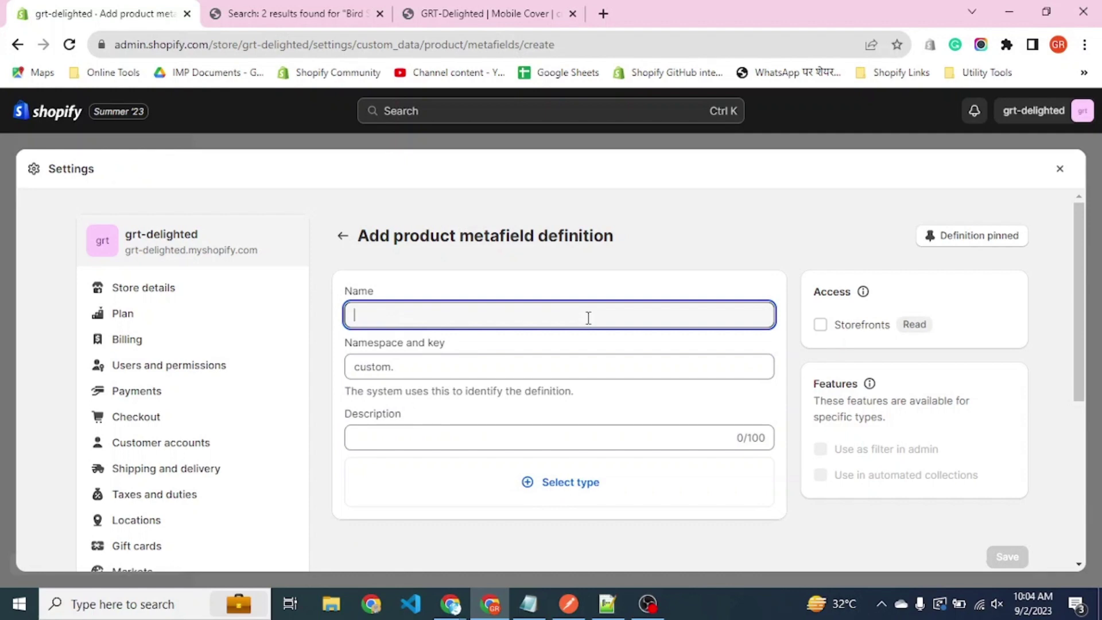
text(Hide fr)
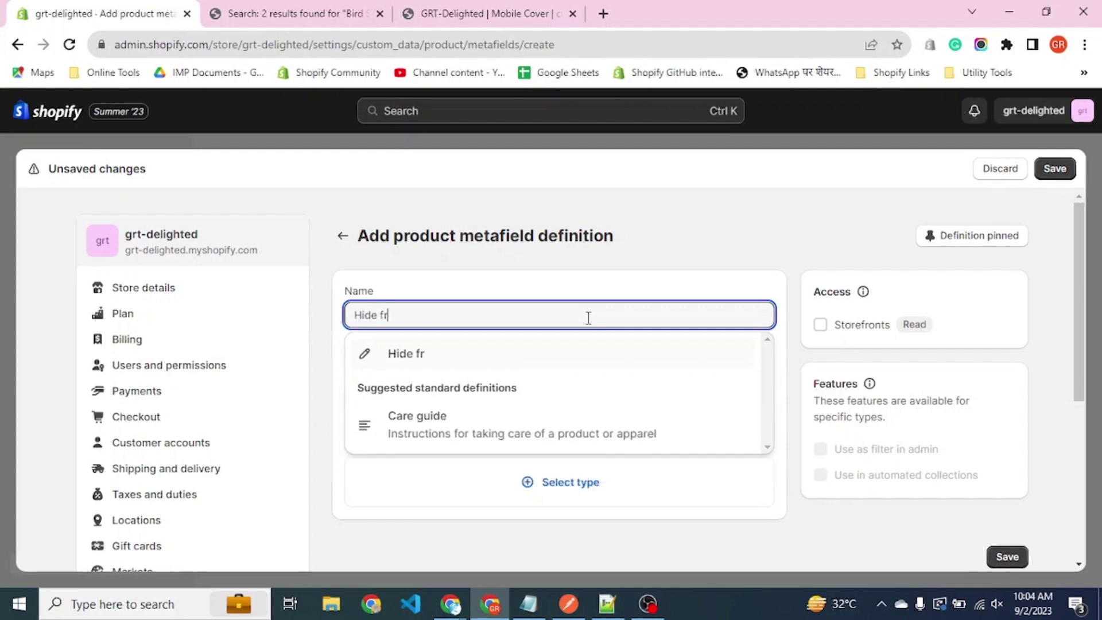
text(om search)
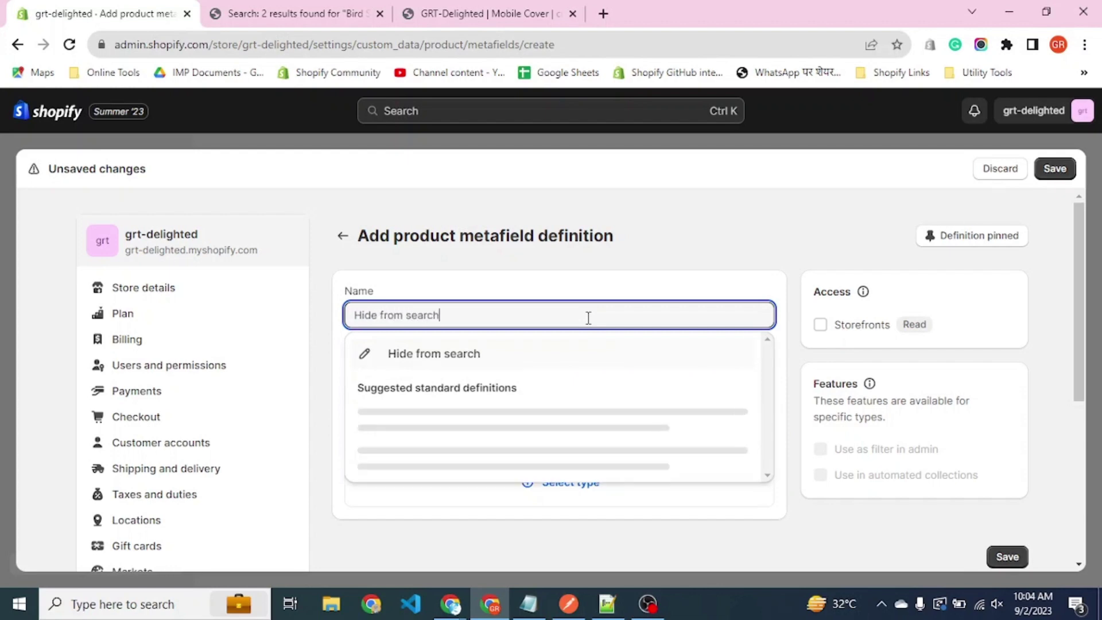
click(539, 352)
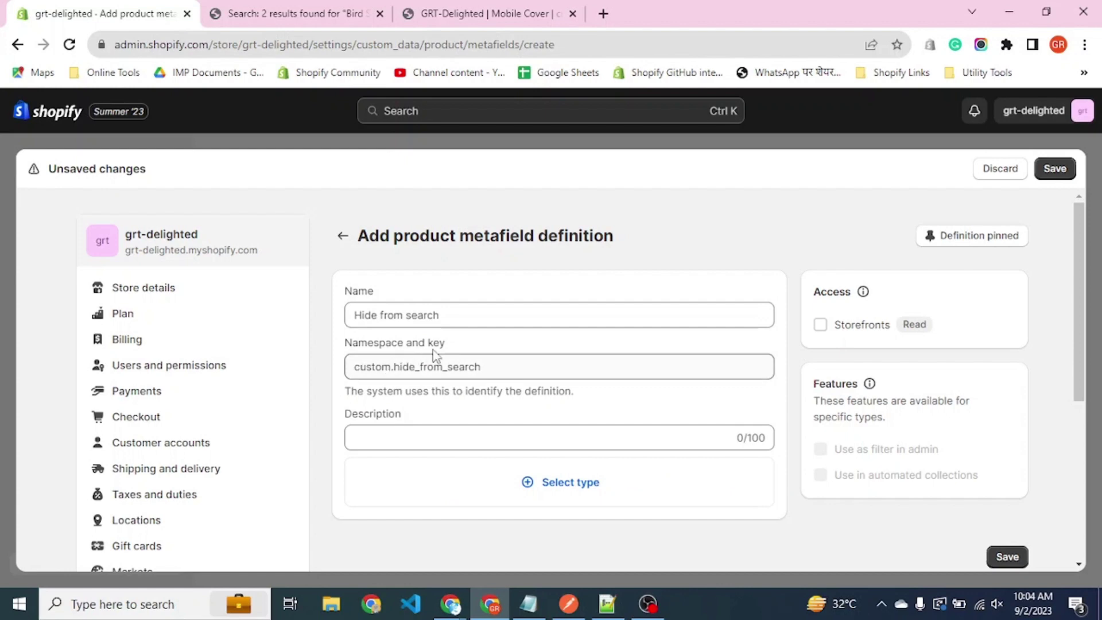
- Change the definition's namespace and key to seo.hidden
double_click(371, 368)
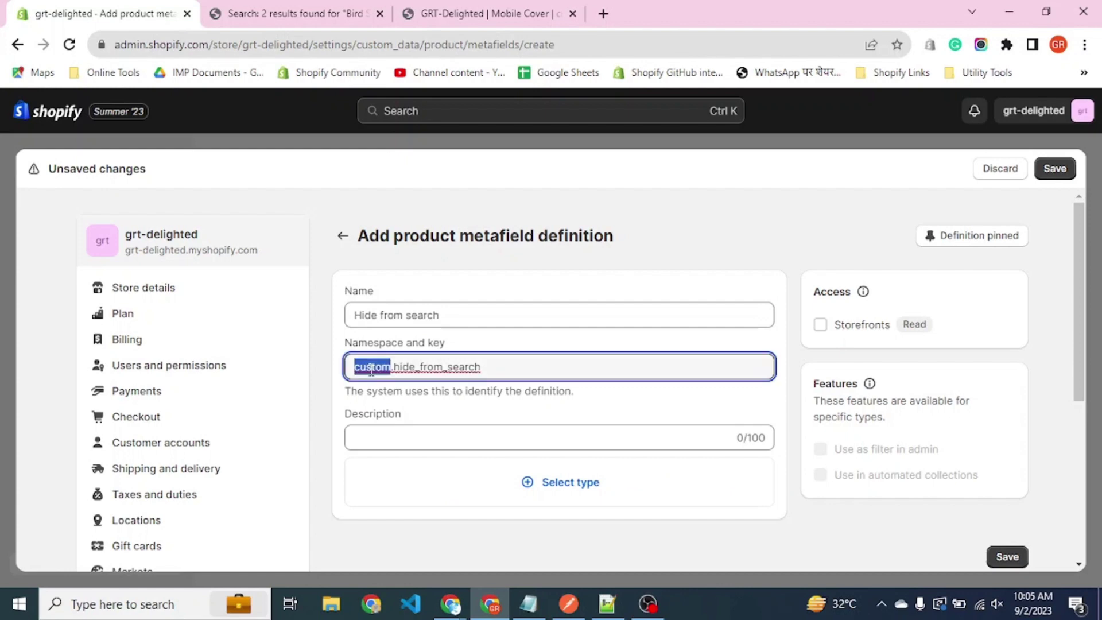
text(s)
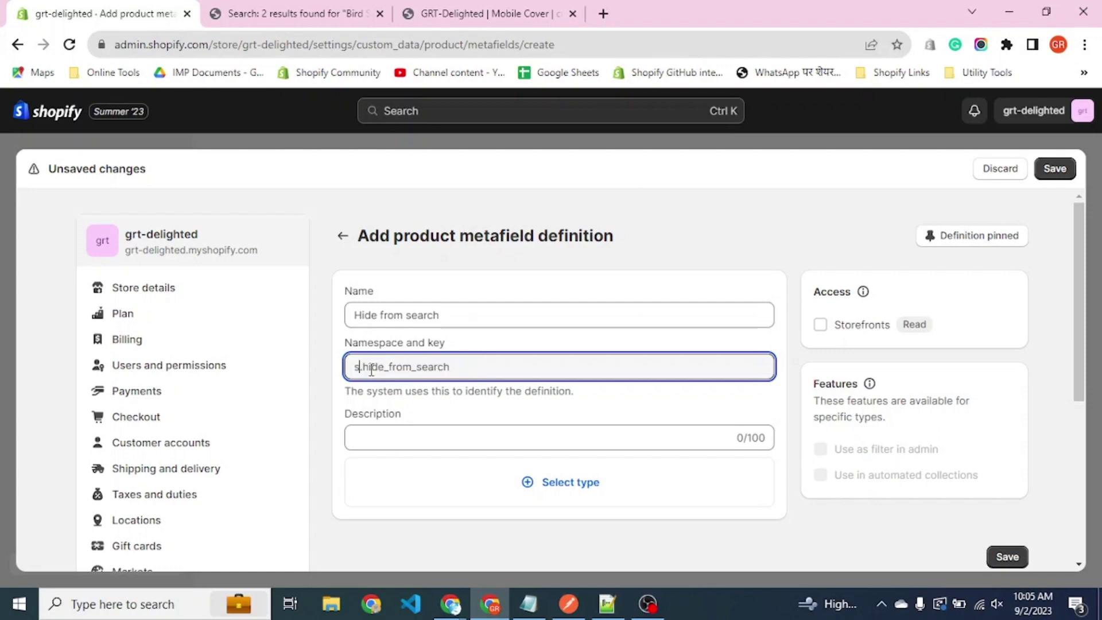
text(eo)
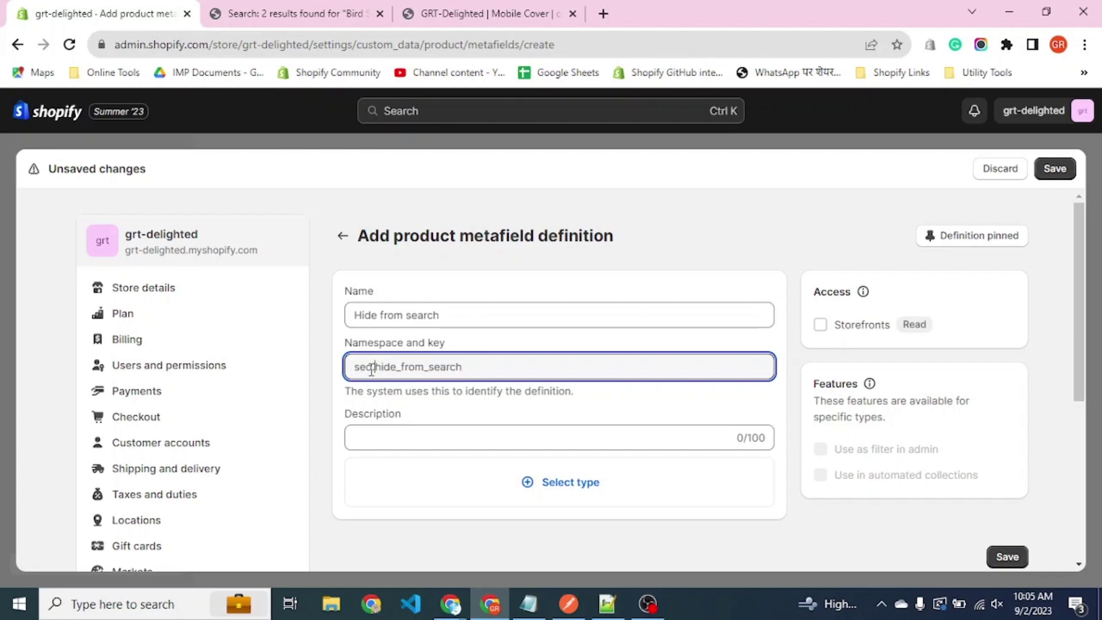
double_click(374, 368)
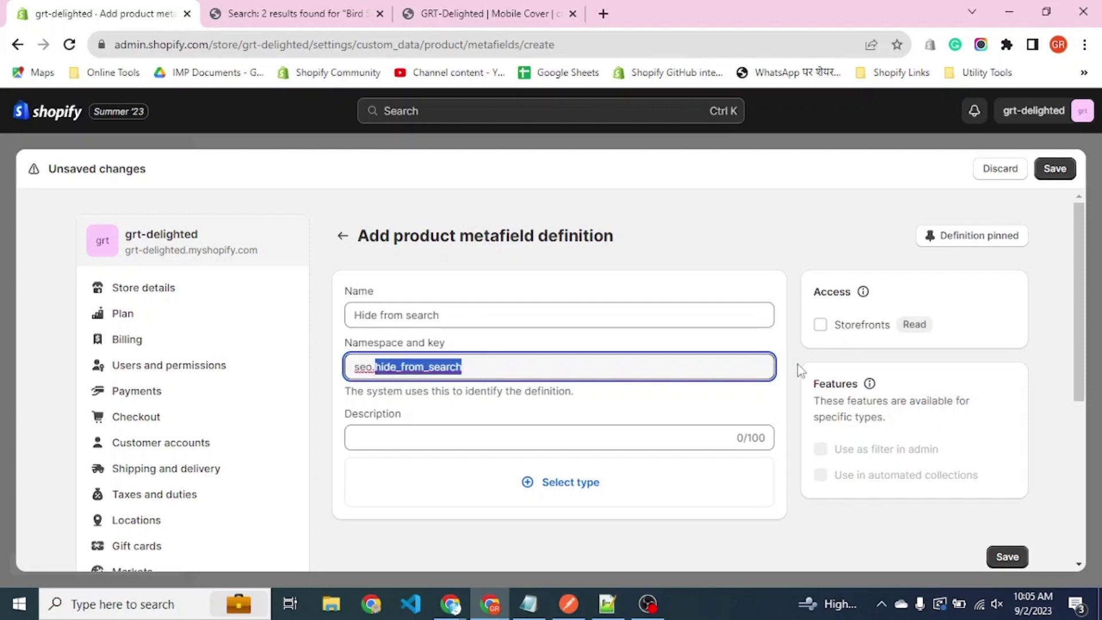
text(hidden)
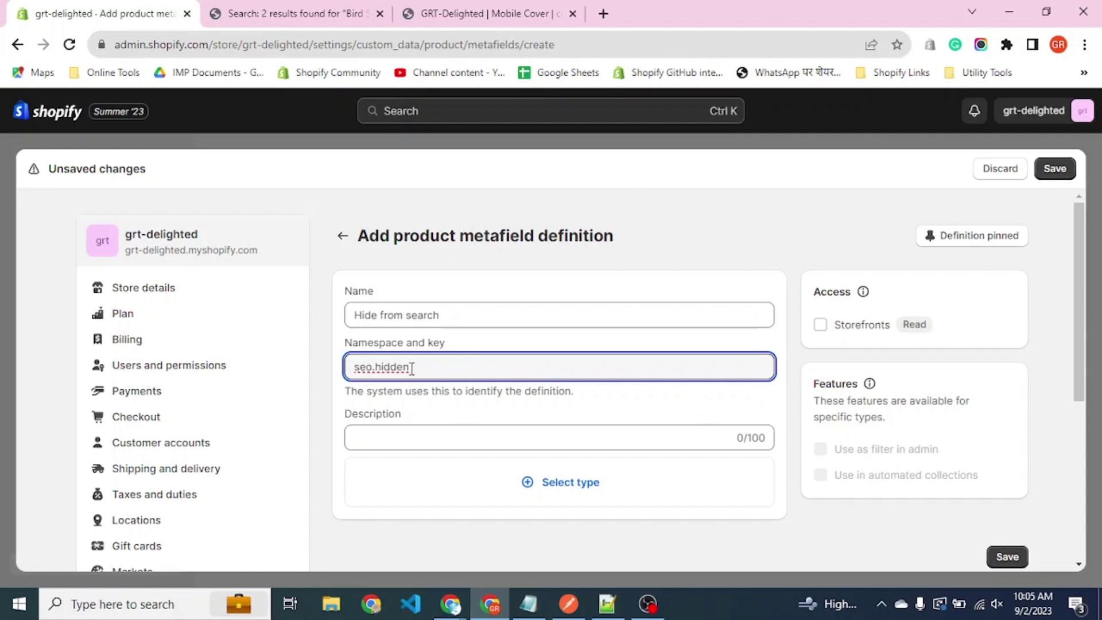
- Make the definition an Integer with Storefronts read access and save it
click(605, 495)
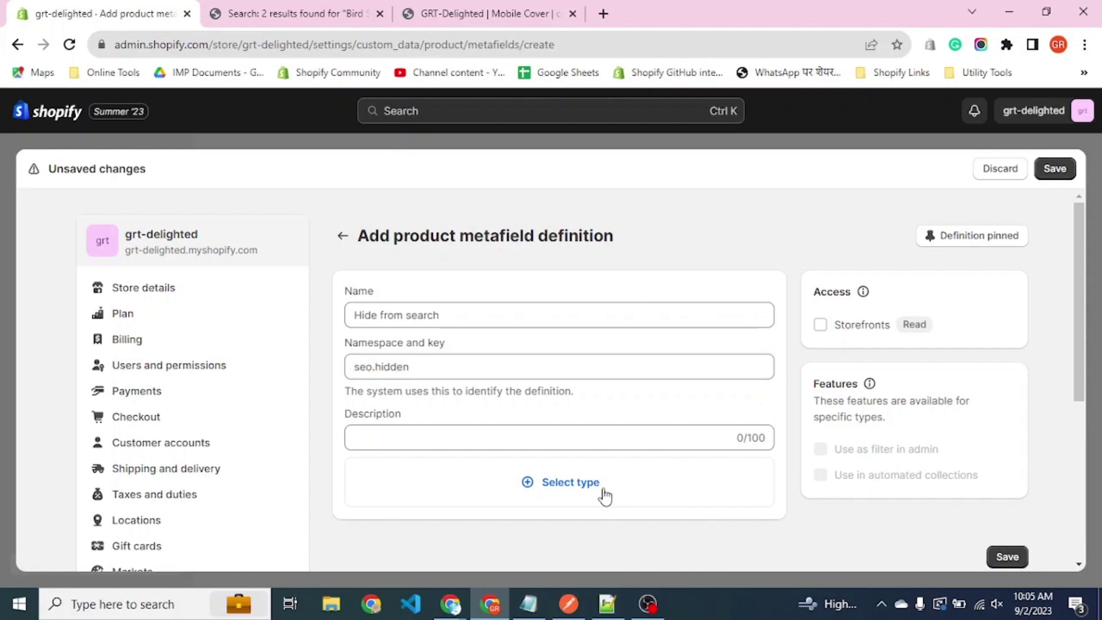
click(456, 288)
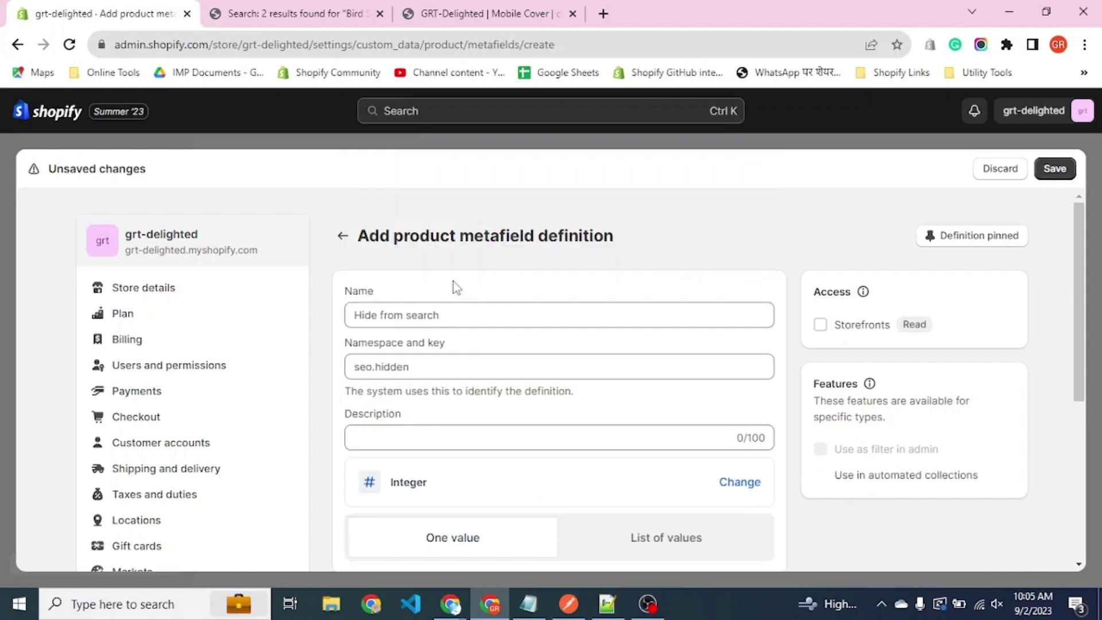
scroll(798, 496, down, 3)
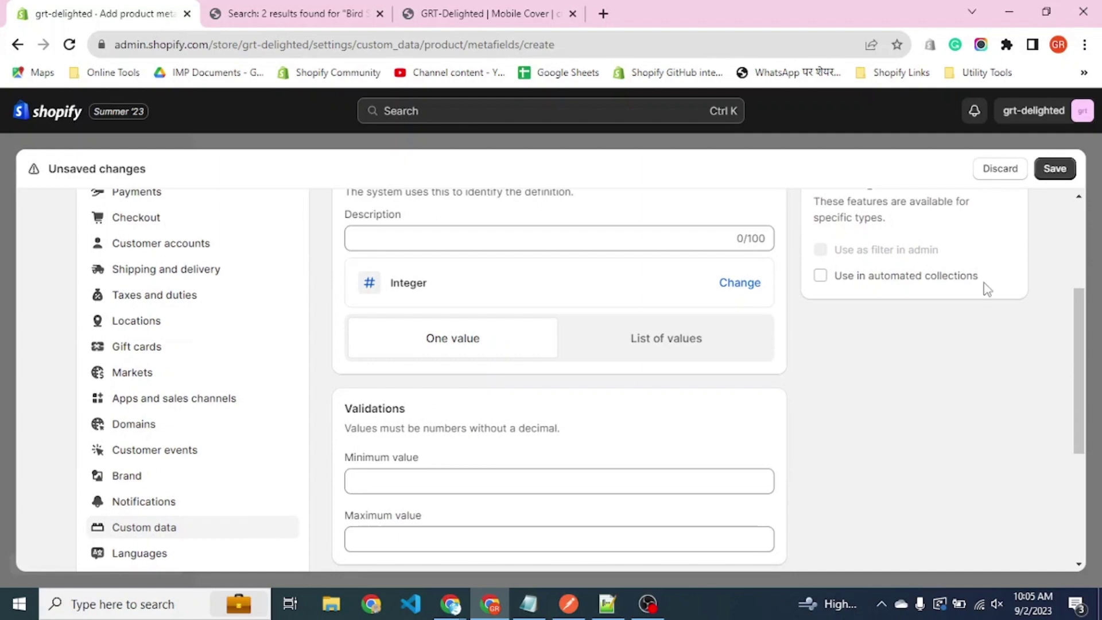
scroll(993, 222, up, 4)
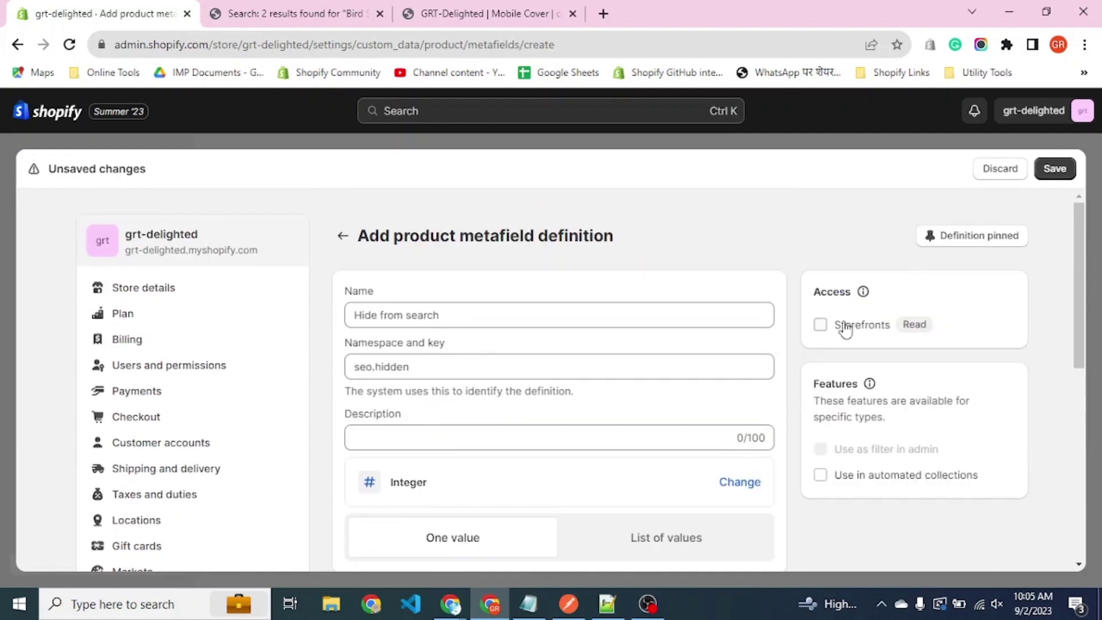
click(843, 325)
scroll(1027, 376, down, 1)
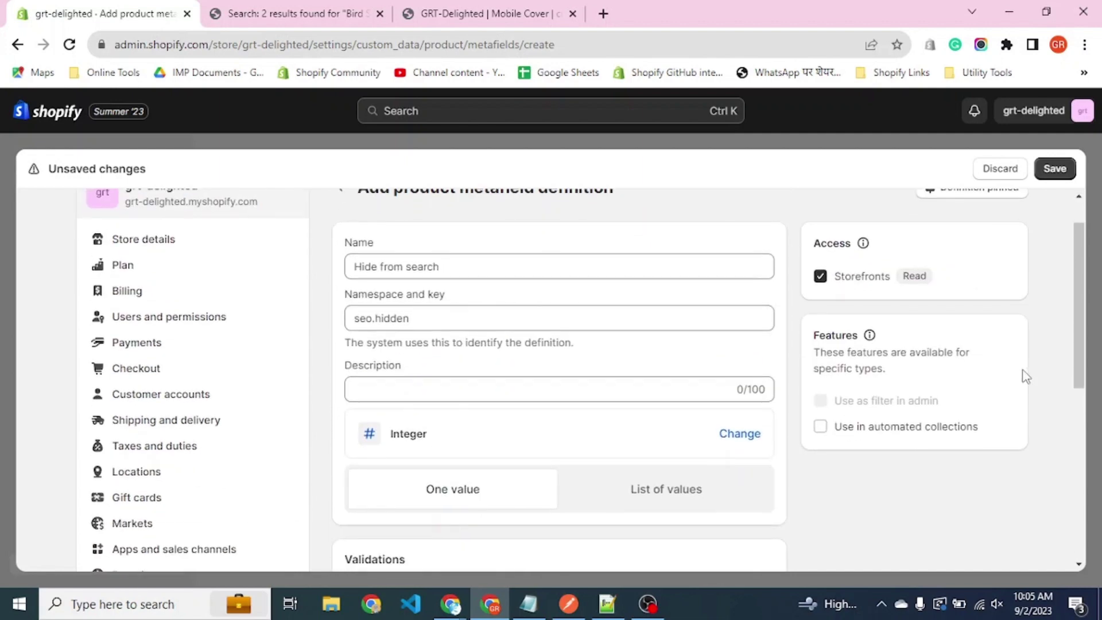
click(1056, 169)
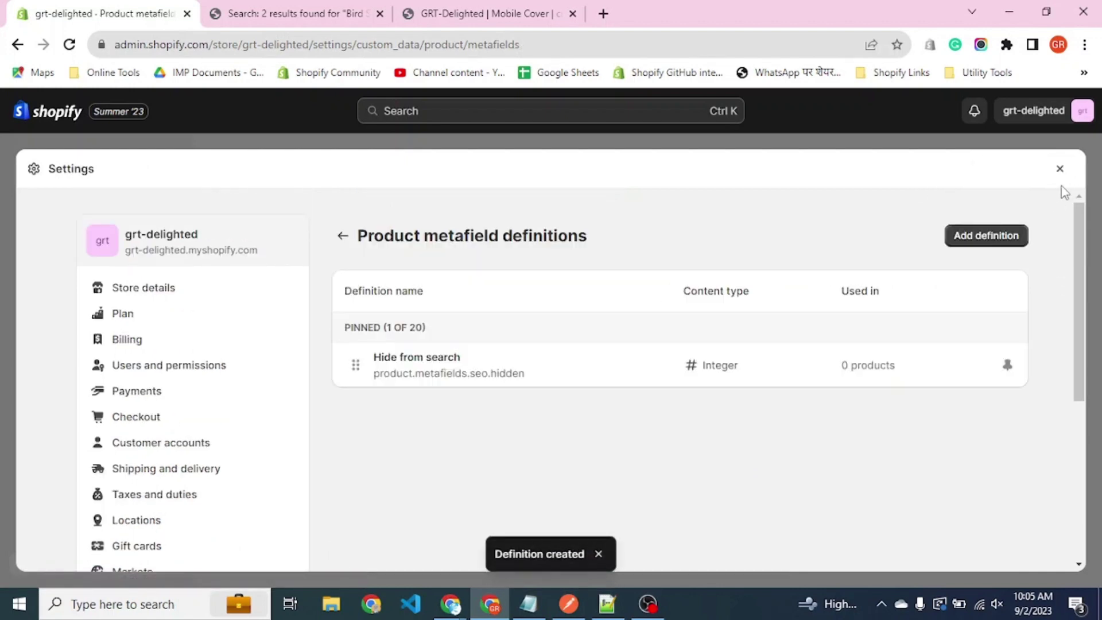
- Enter 1 in the Wholesale | Bird Shaped whistle product's Hide from search field and save
click(1060, 169)
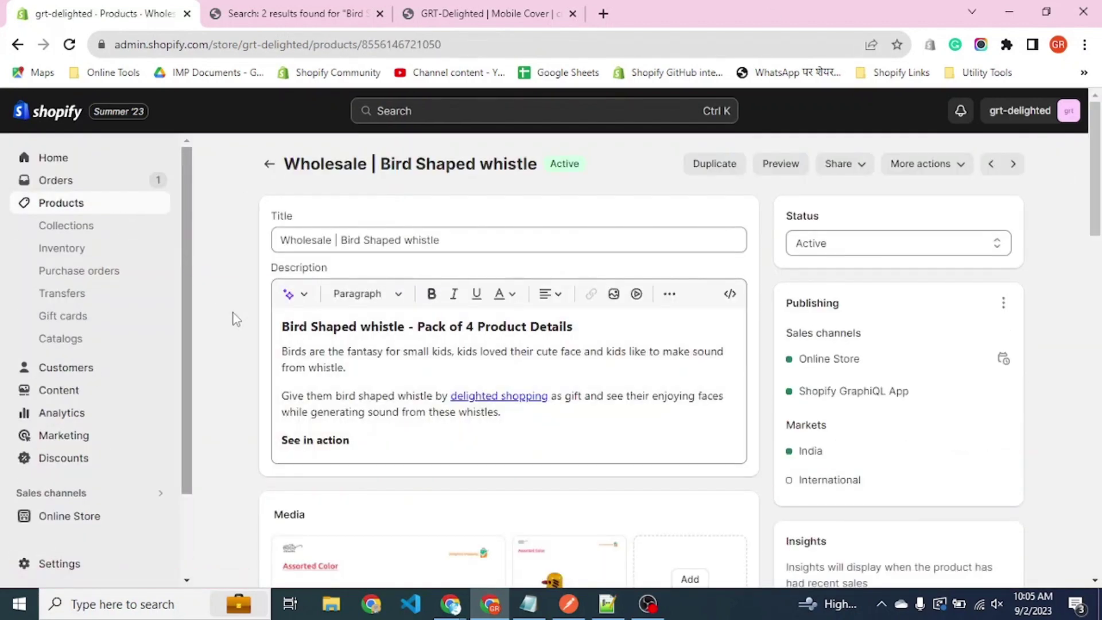
scroll(235, 319, down, 15)
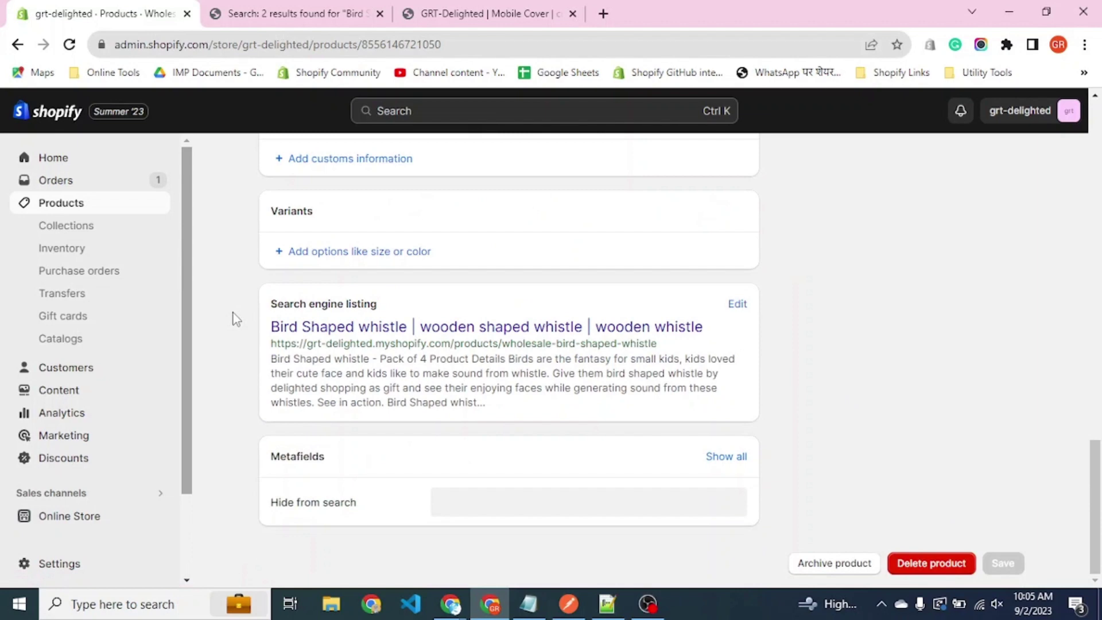
scroll(236, 320, up, 15)
scroll(236, 319, down, 15)
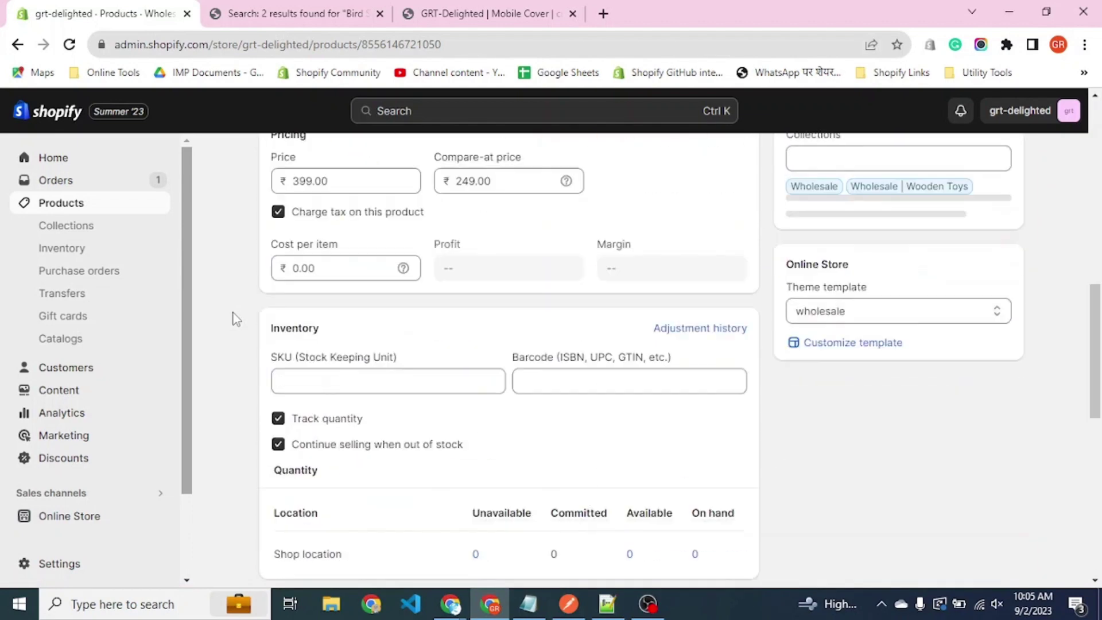
click(555, 503)
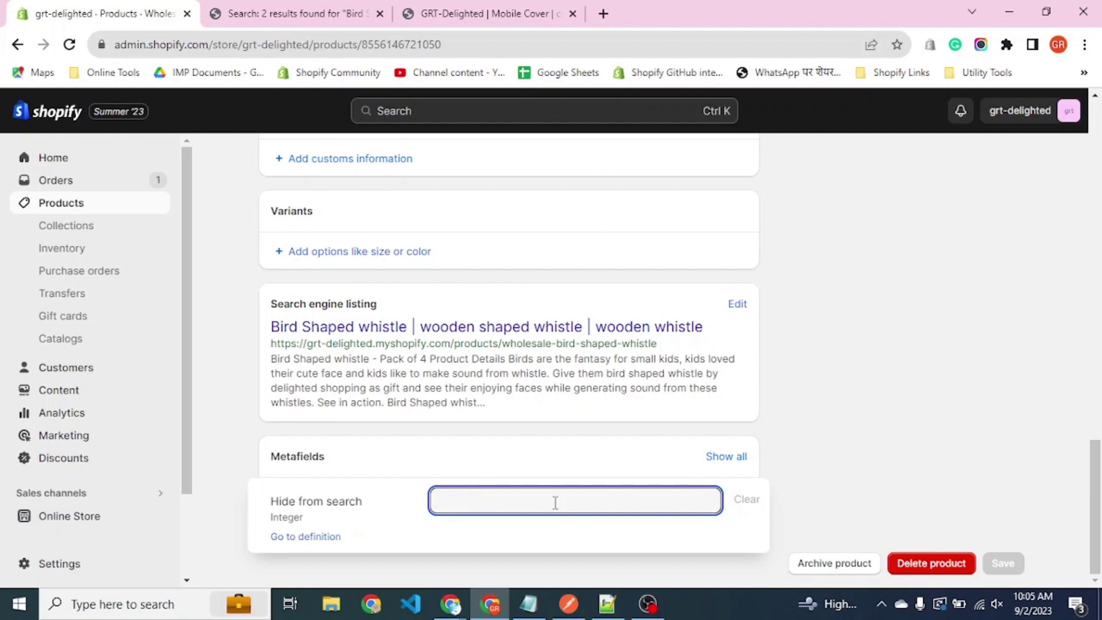
text(1)
click(1004, 564)
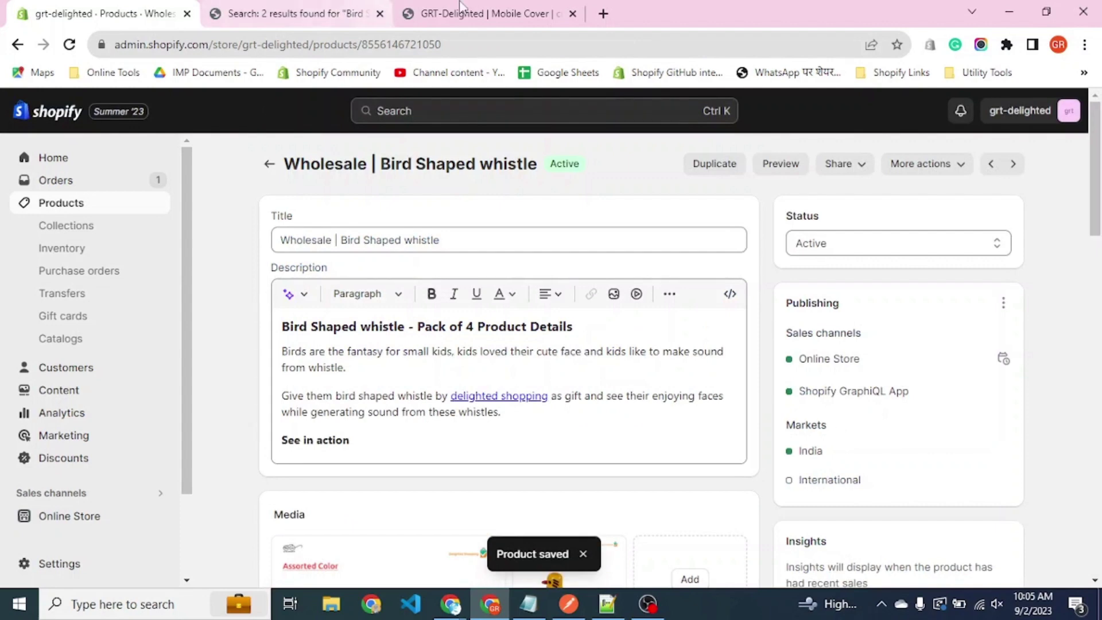
- Close the outdated storefront tabs and open a fresh live storefront
click(323, 18)
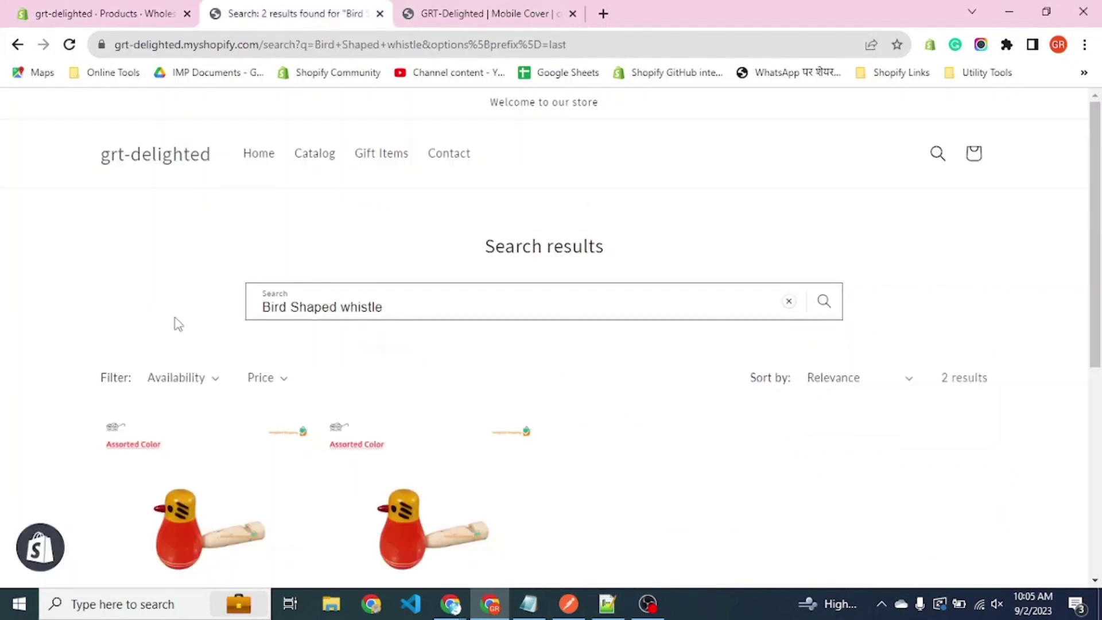
click(23, 16)
click(380, 13)
click(380, 13)
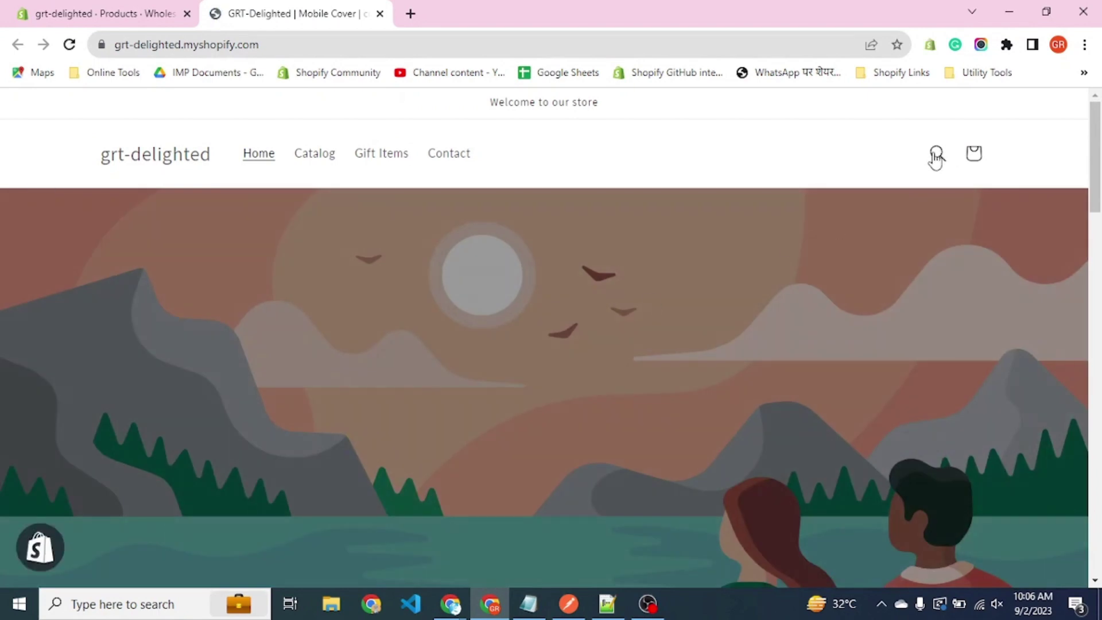
- Search the storefront for 'Bird Shaped whistle', confirm one result, then return to admin
click(937, 155)
text(Bird Shaped whistle)
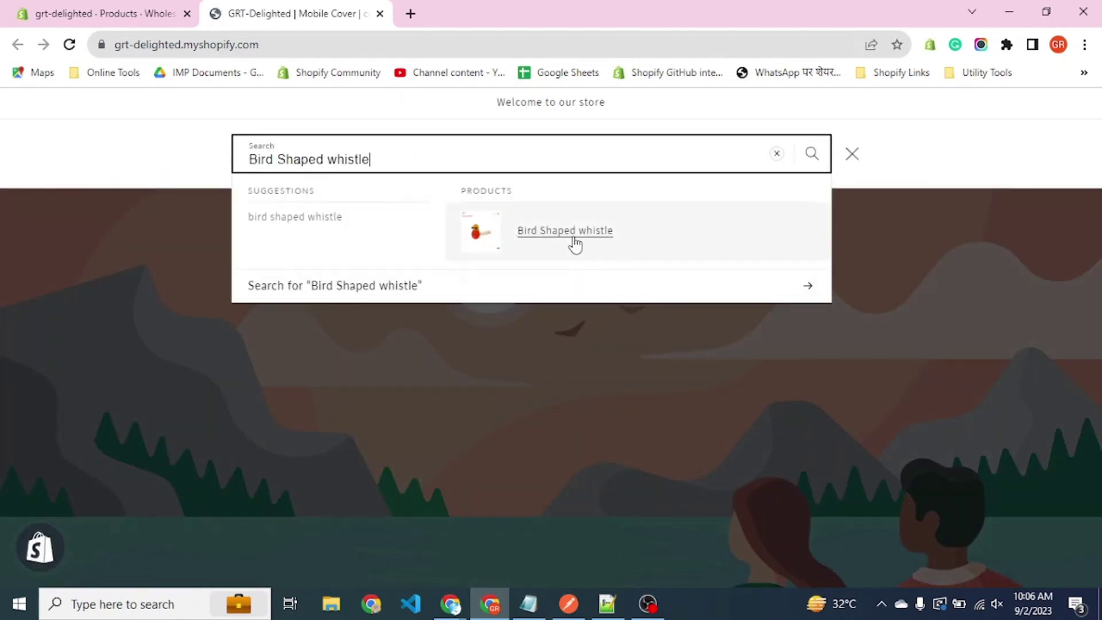
click(614, 234)
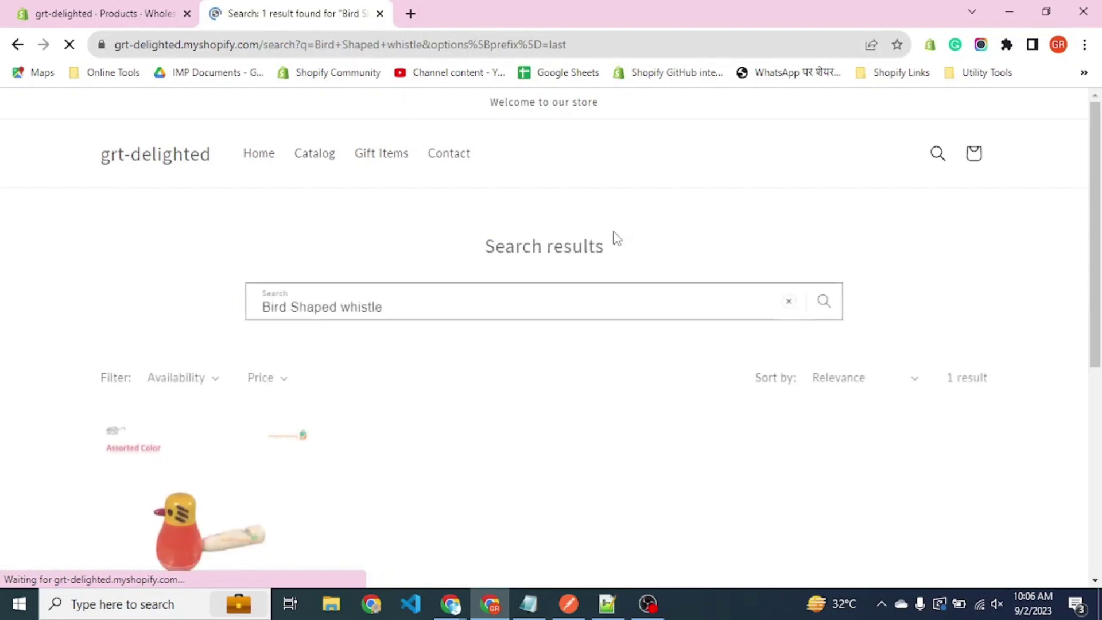
scroll(615, 239, down, 5)
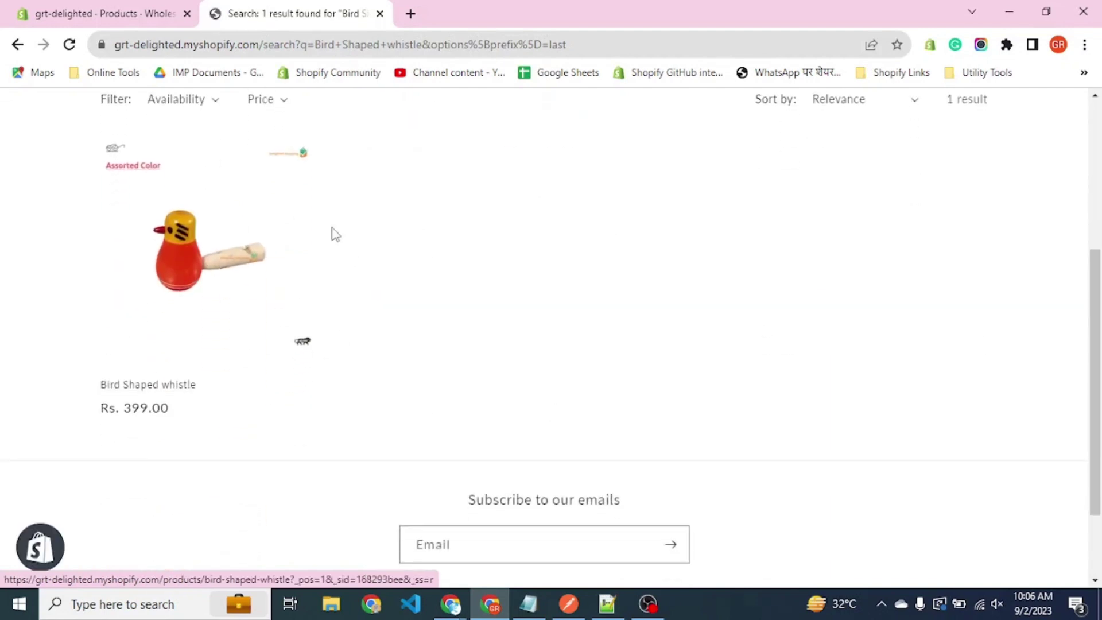
scroll(504, 391, up, 2)
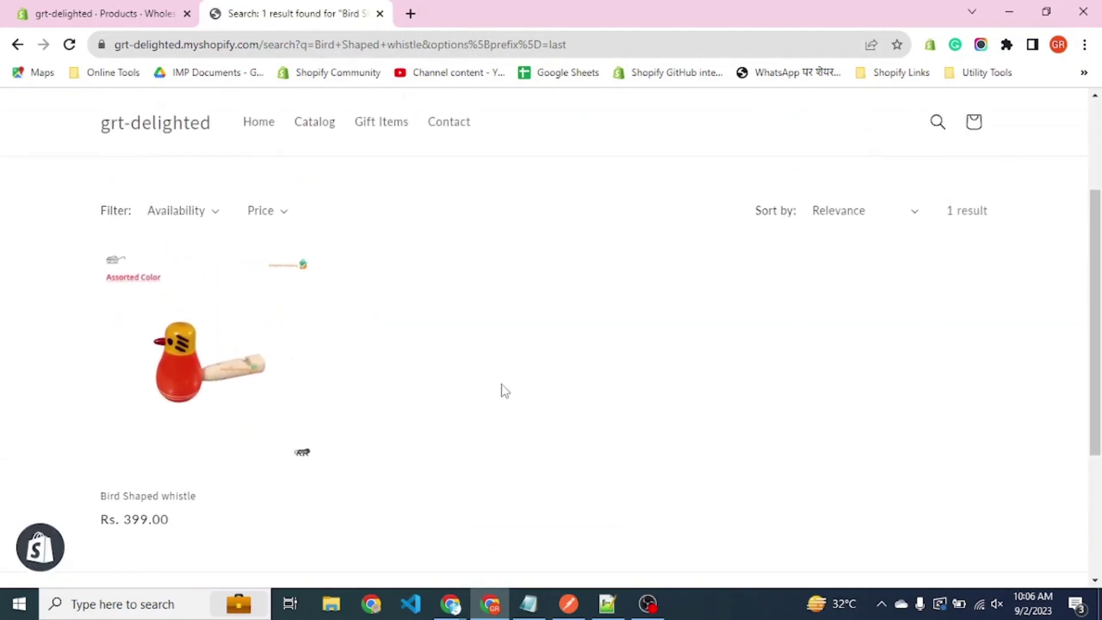
scroll(504, 391, up, 2)
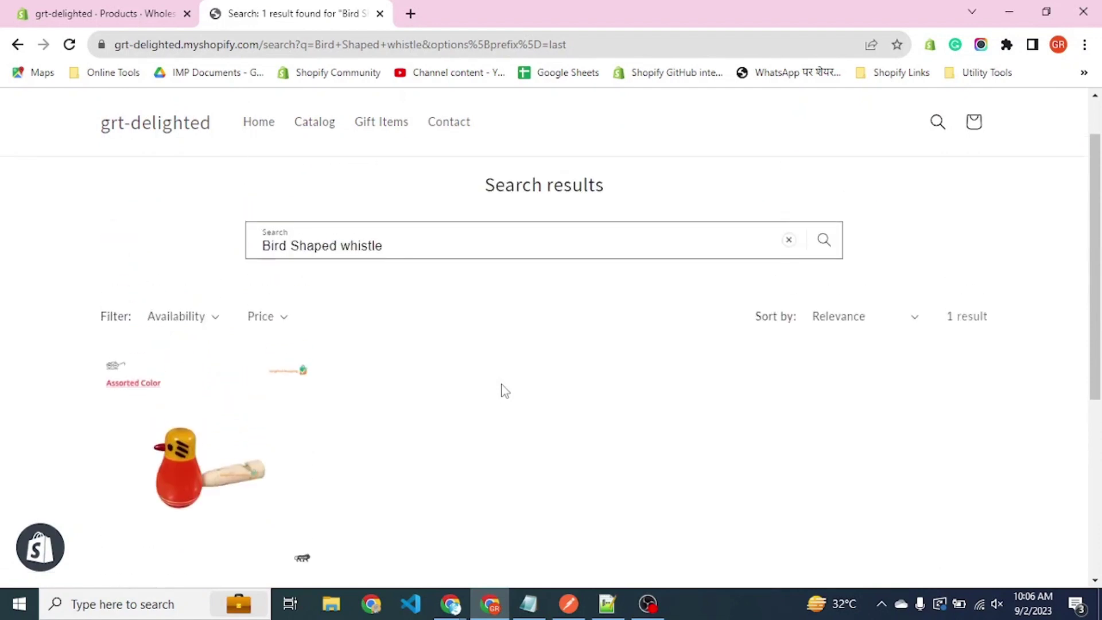
click(144, 8)
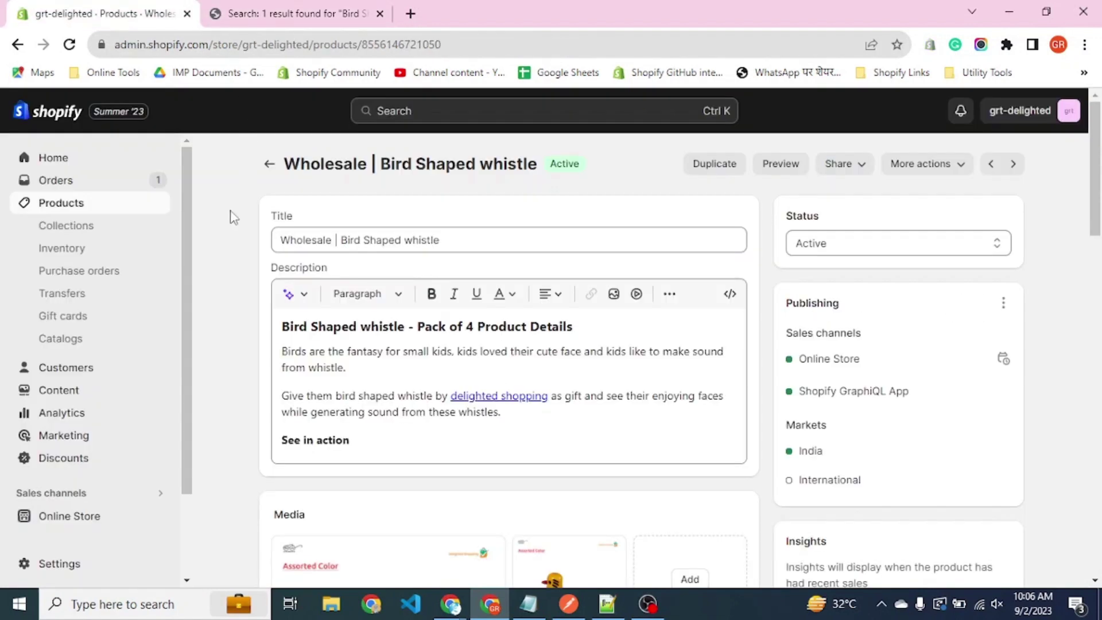
click(294, 11)
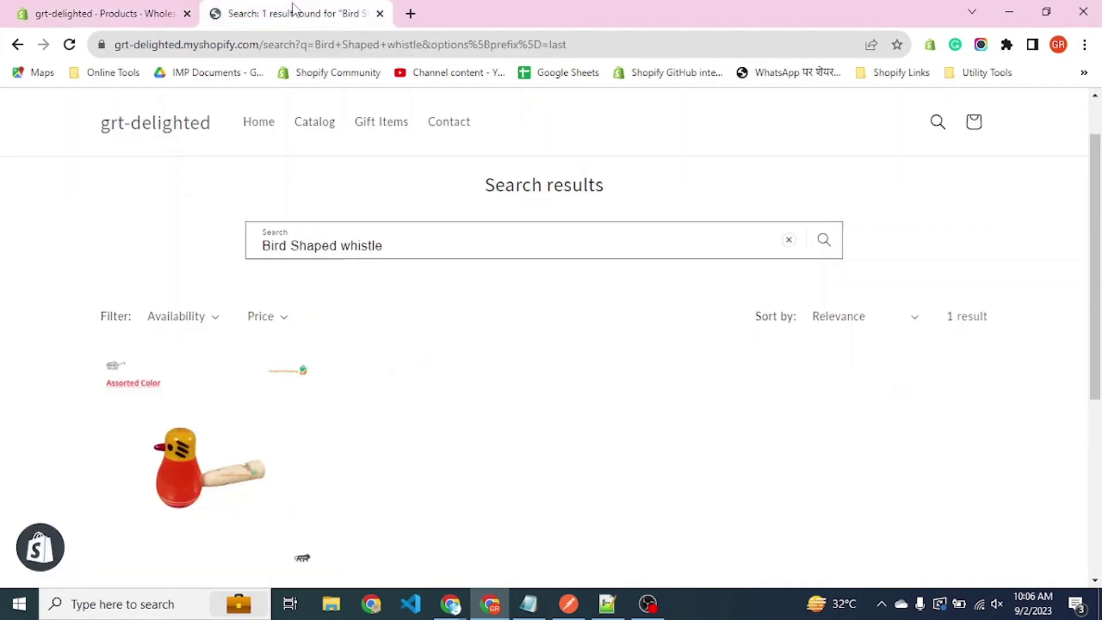
click(135, 15)
key(alt+Tab)
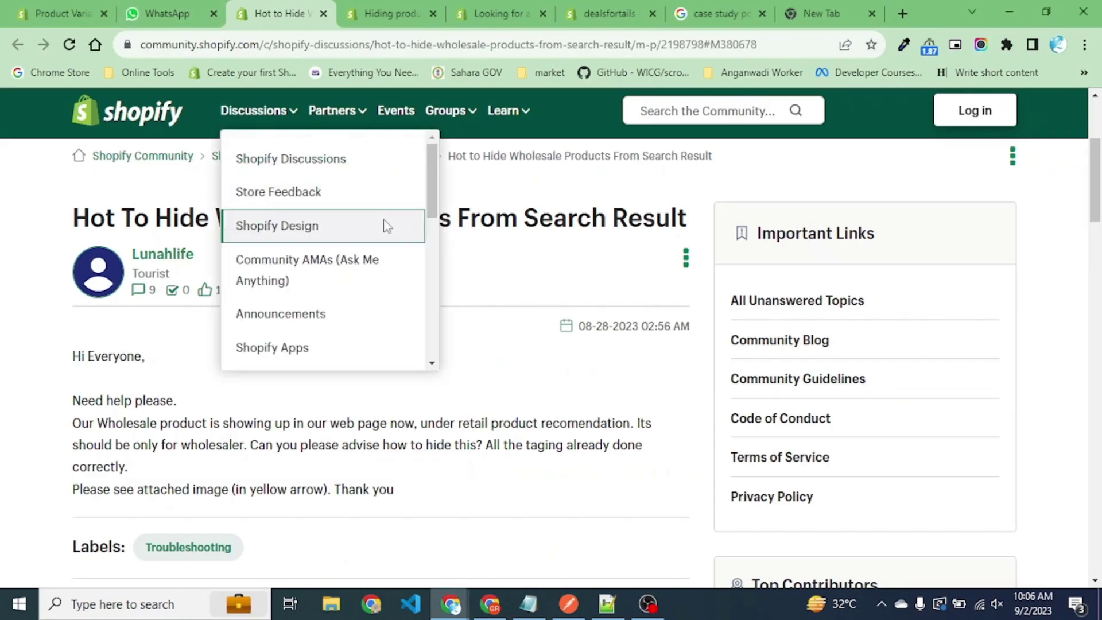